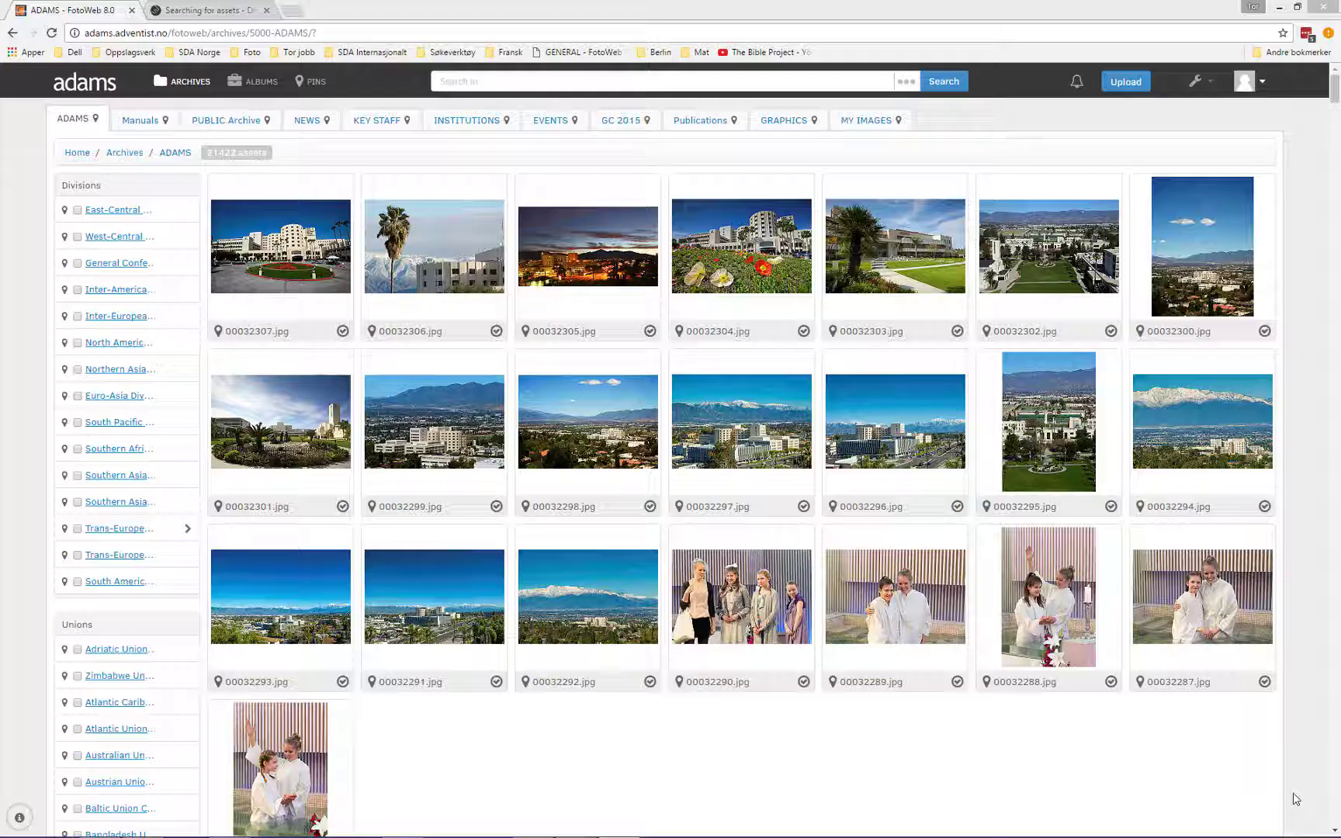
# Search the ADAMS archive for "Ted Wilson" without any search operator
pyautogui.click(462, 84)
pyautogui.write('Ted')
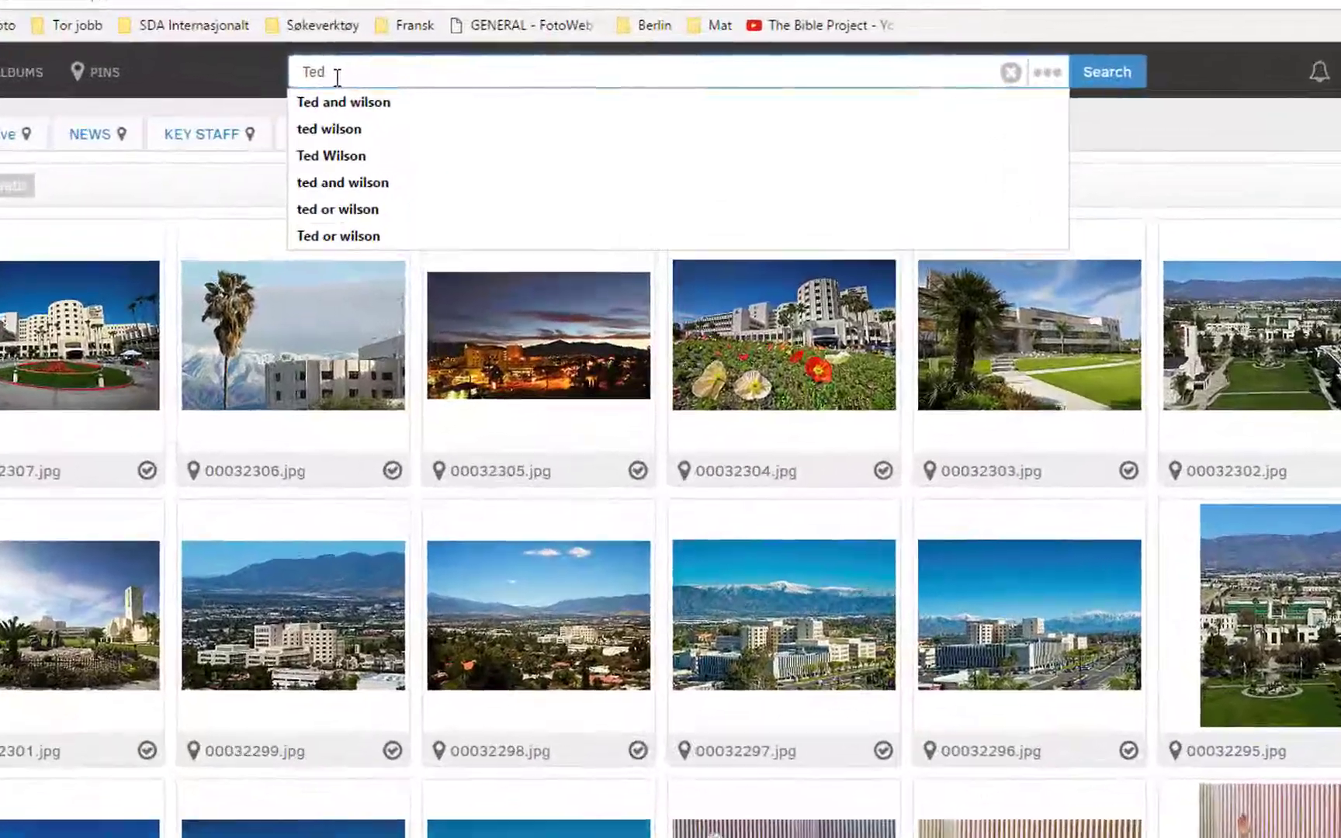
pyautogui.write(' Wilson')
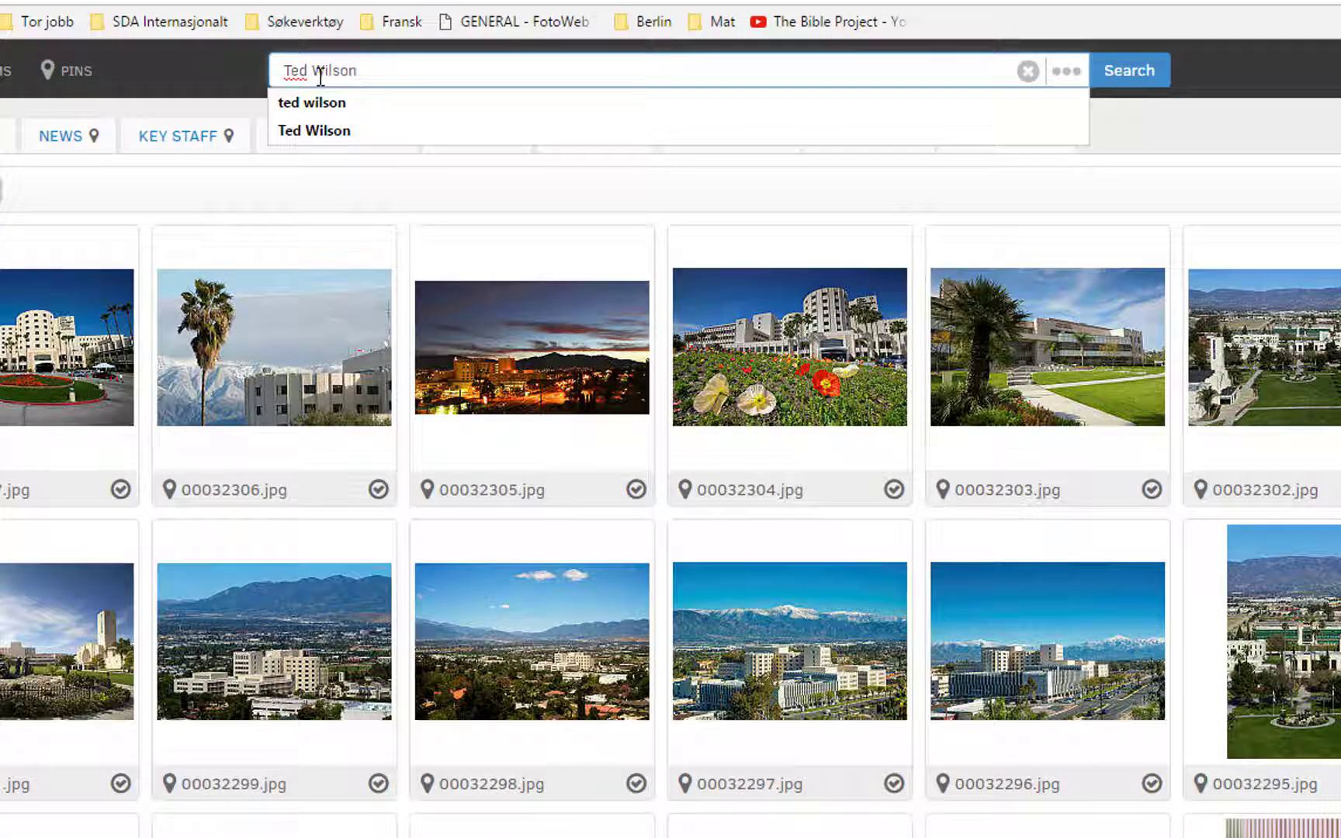
pyautogui.press('Return')
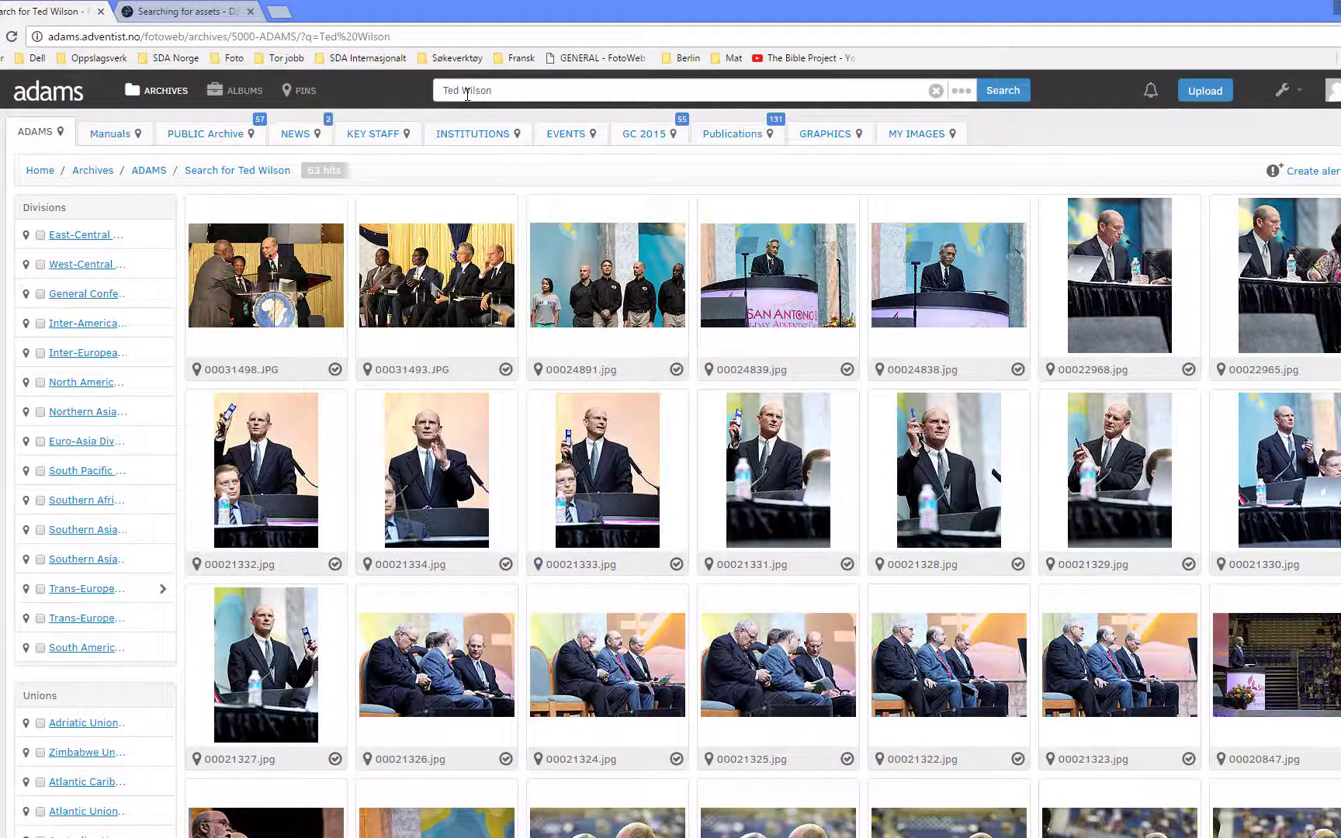
# Insert the operator "or" between the two search words and run the search as "Ted or Wilson"
pyautogui.click(465, 92)
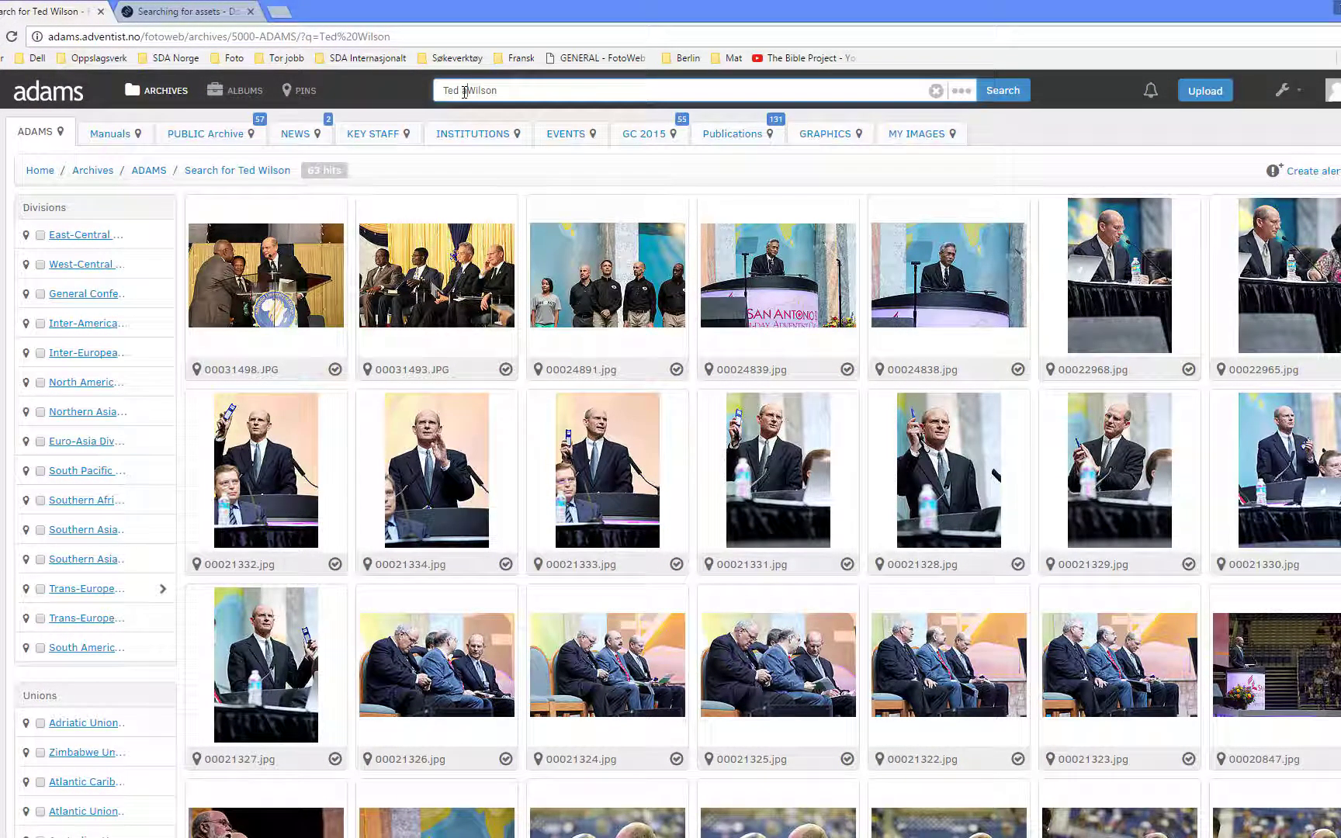
pyautogui.write('and')
pyautogui.press('BackSpace')
pyautogui.press('BackSpace')
pyautogui.press('BackSpace')
pyautogui.press('BackSpace')
pyautogui.write('or')
pyautogui.press('Return')
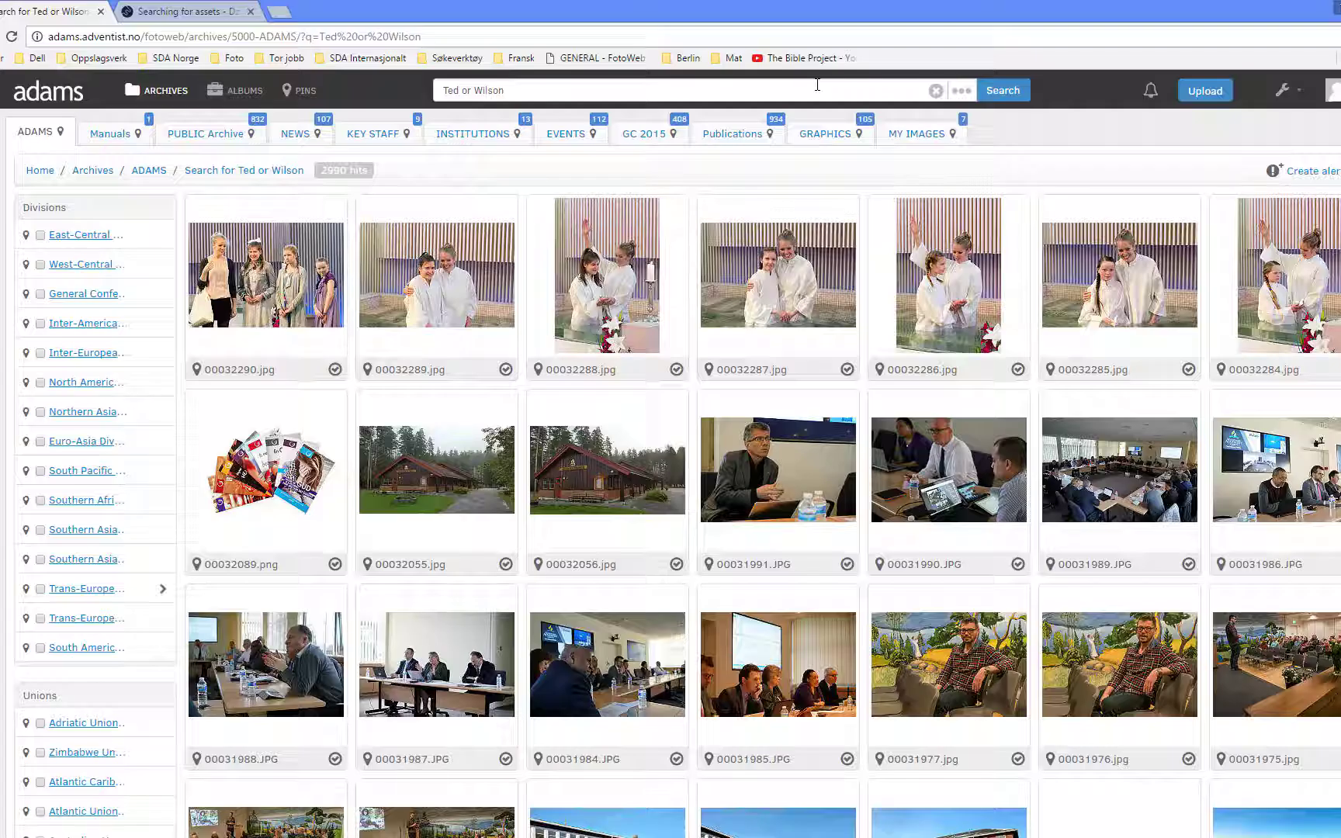
pyautogui.click(583, 288)
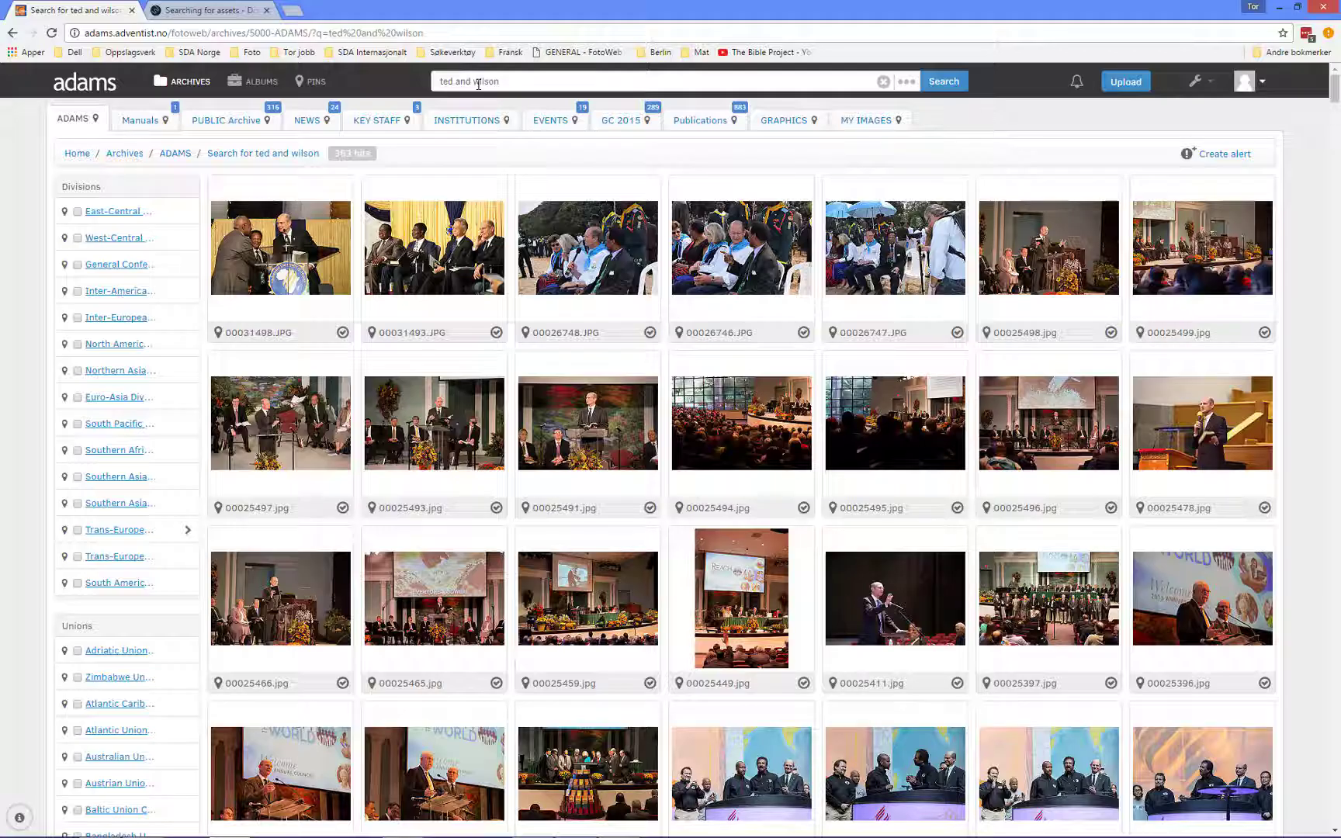
# Replace the current search with "wilson and portraits" and run it in the ADAMS archive
pyautogui.hotkey('ctrl', 'a')
pyautogui.press('BackSpace')
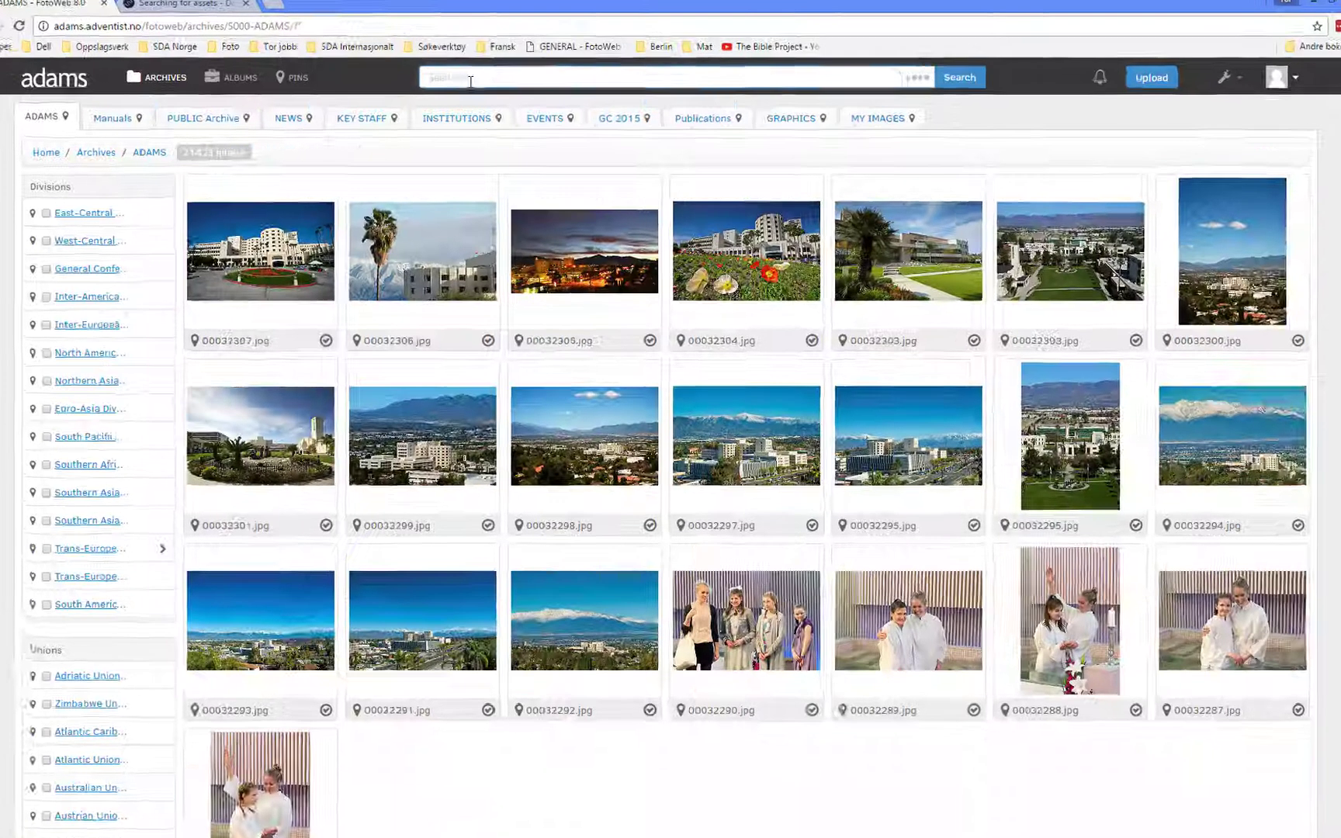
pyautogui.write('wilson and por')
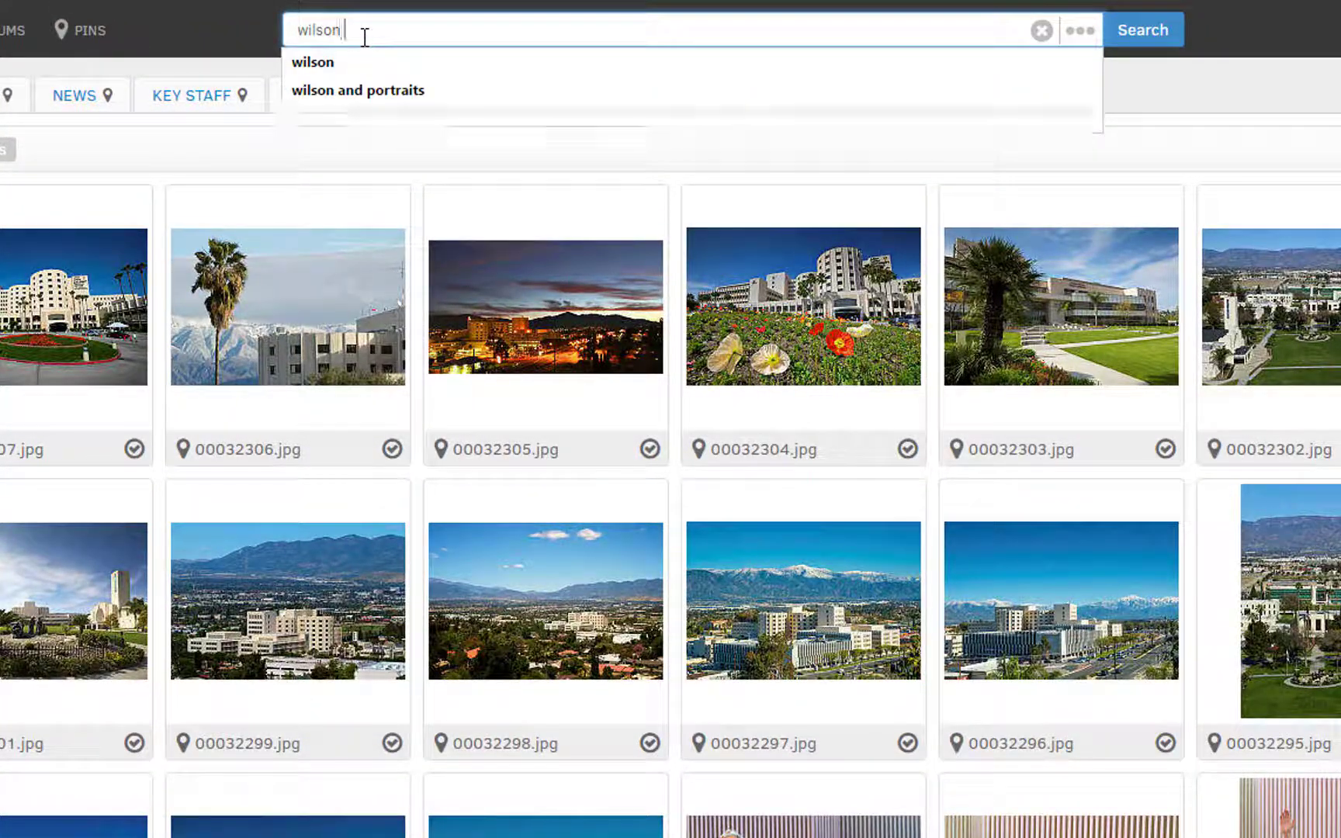
pyautogui.write('traits')
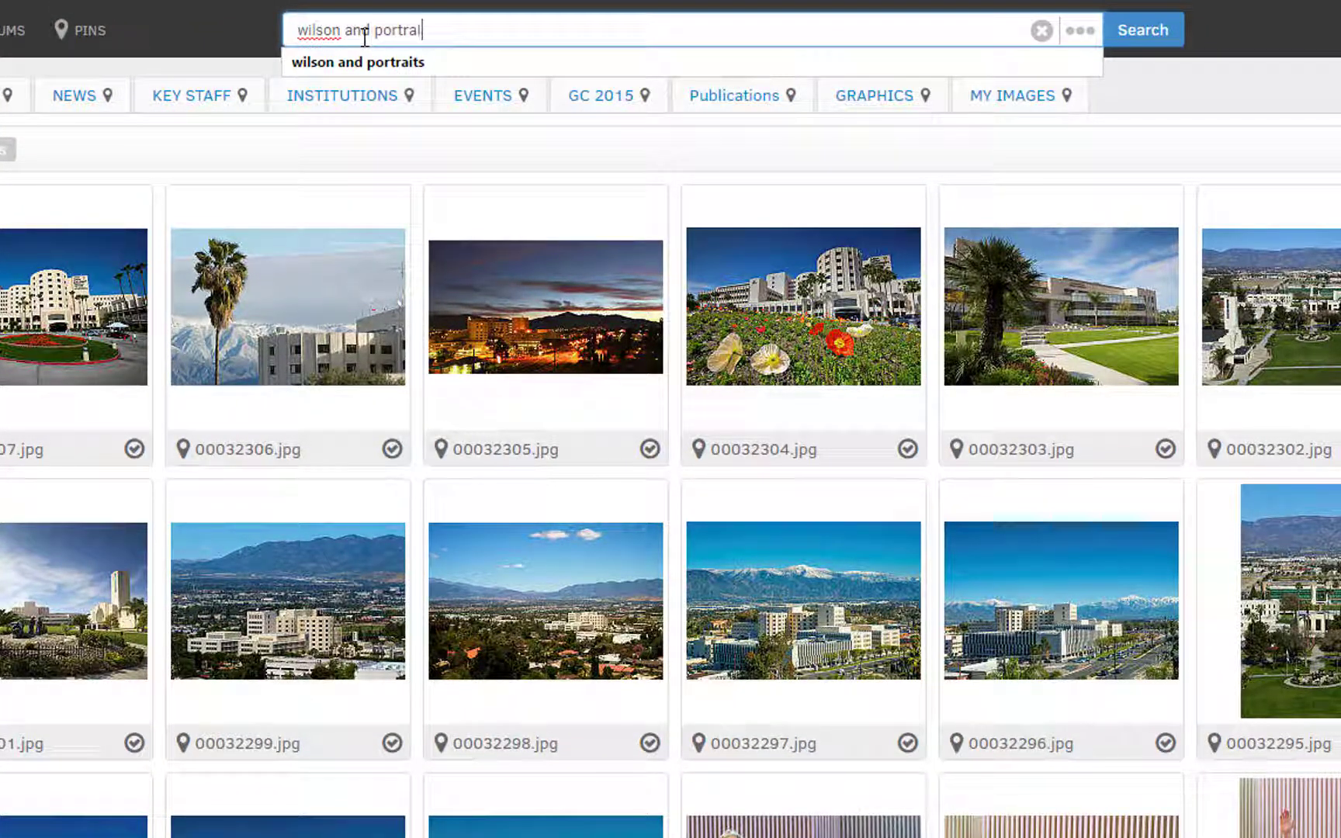
pyautogui.press('Return')
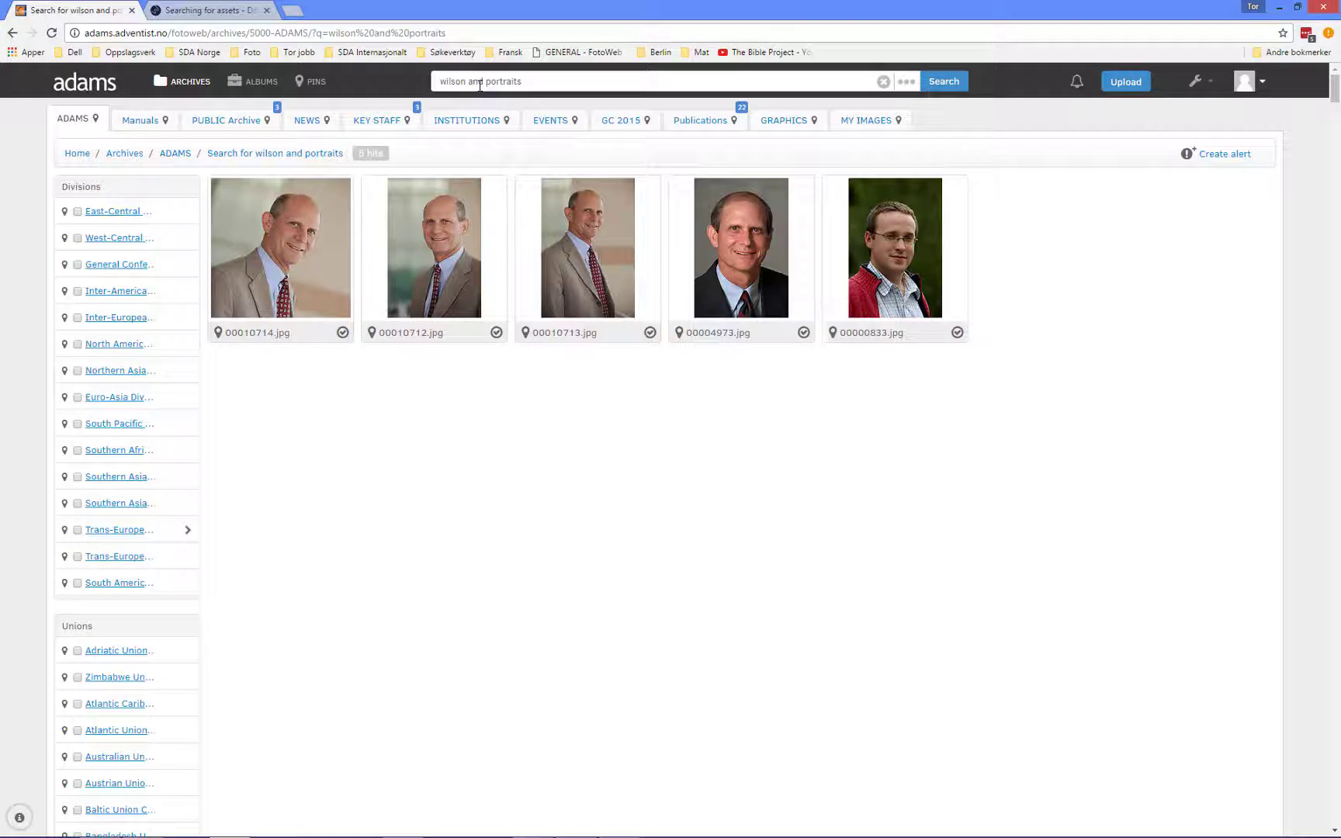
# Return to the "ted and wilson" search and show its matches in the KEY STAFF archive
pyautogui.hotkey('alt', 'Left')
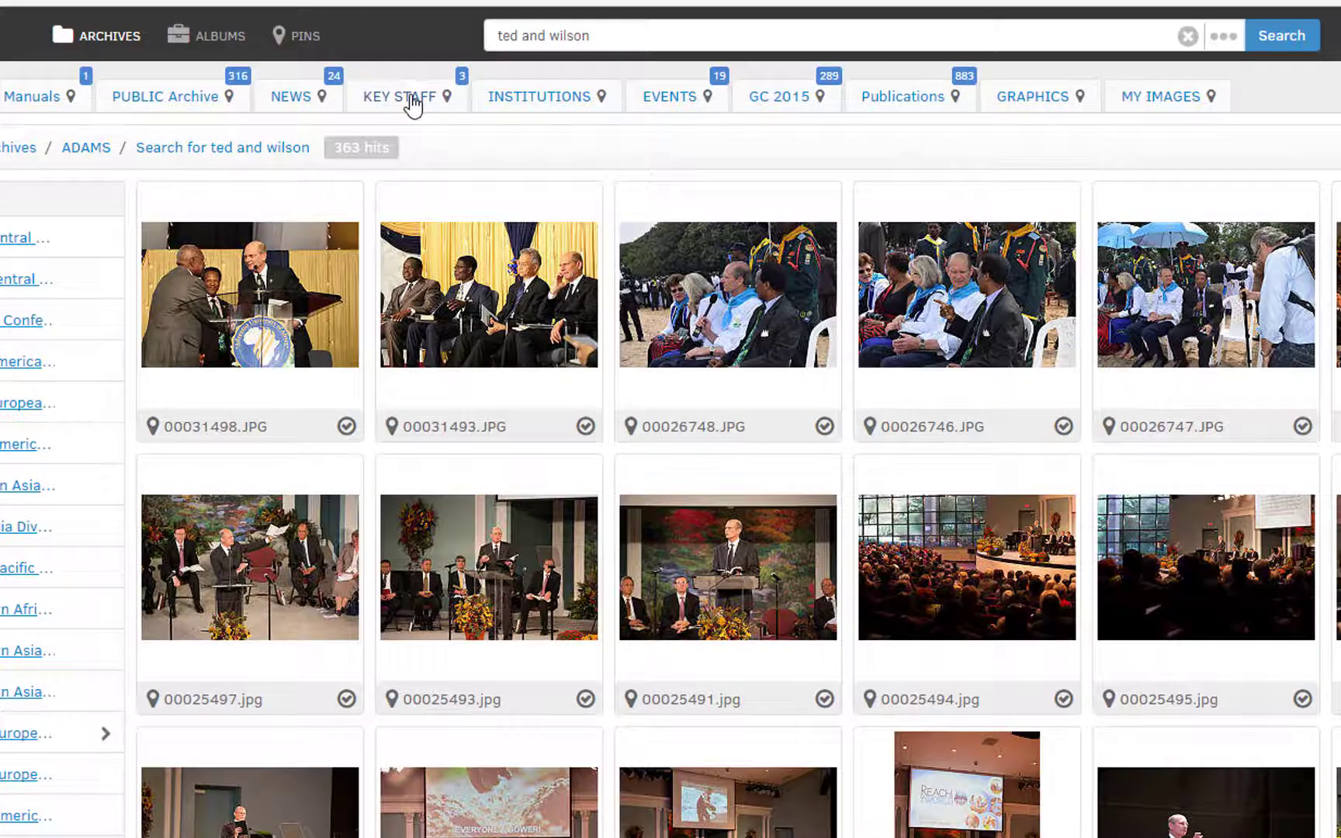
pyautogui.click(412, 103)
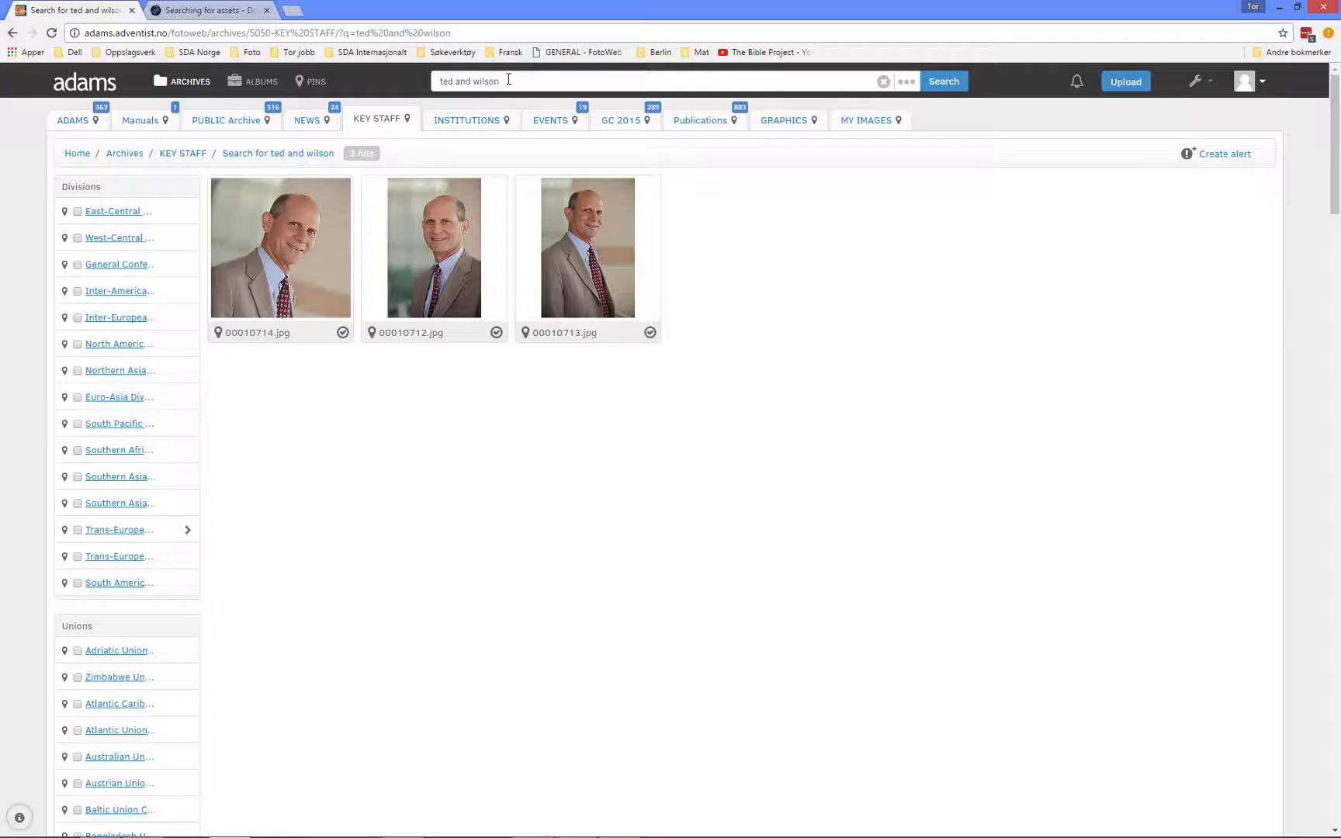
# Search for "baptism" and show the matches in the ADAMS archive
pyautogui.moveTo(508, 81); pyautogui.dragTo(432, 80)
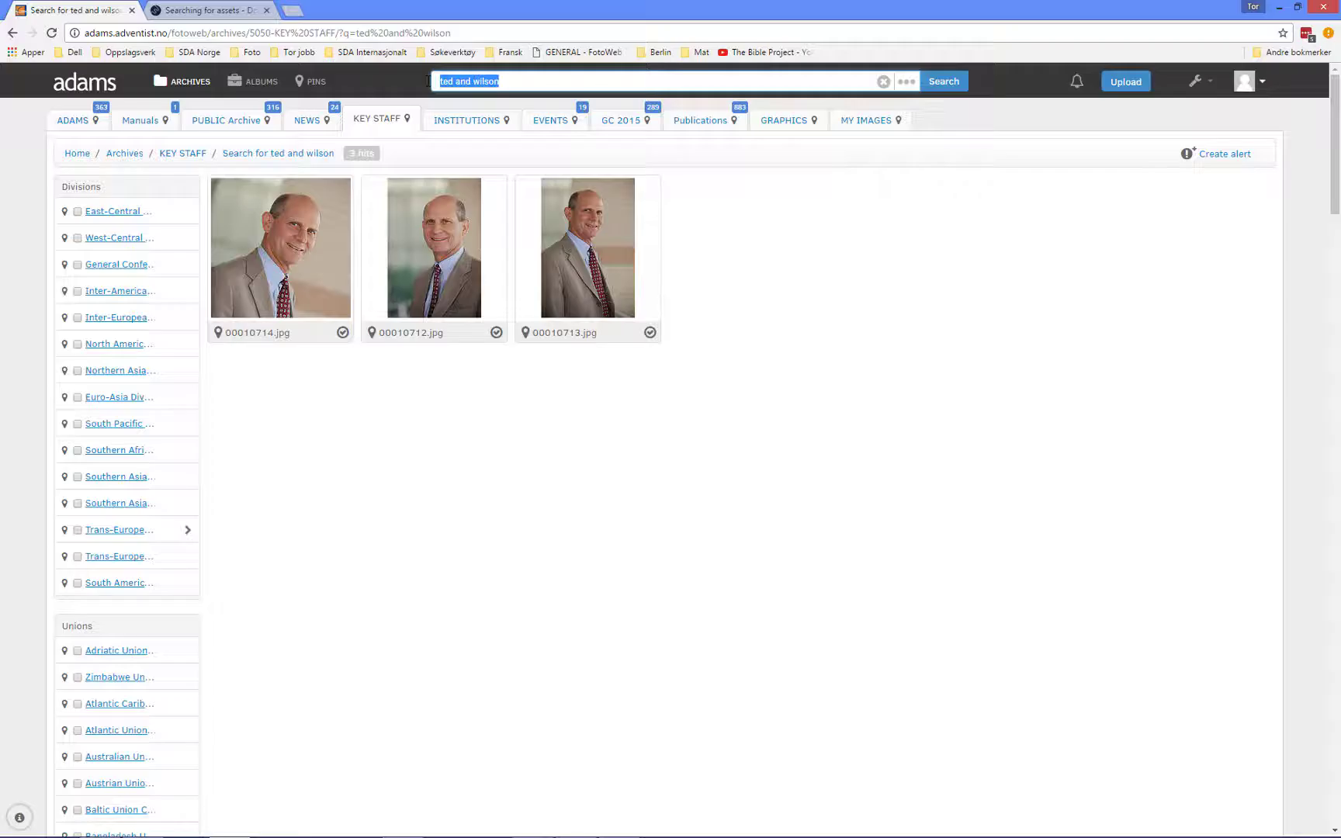
pyautogui.write('baptism')
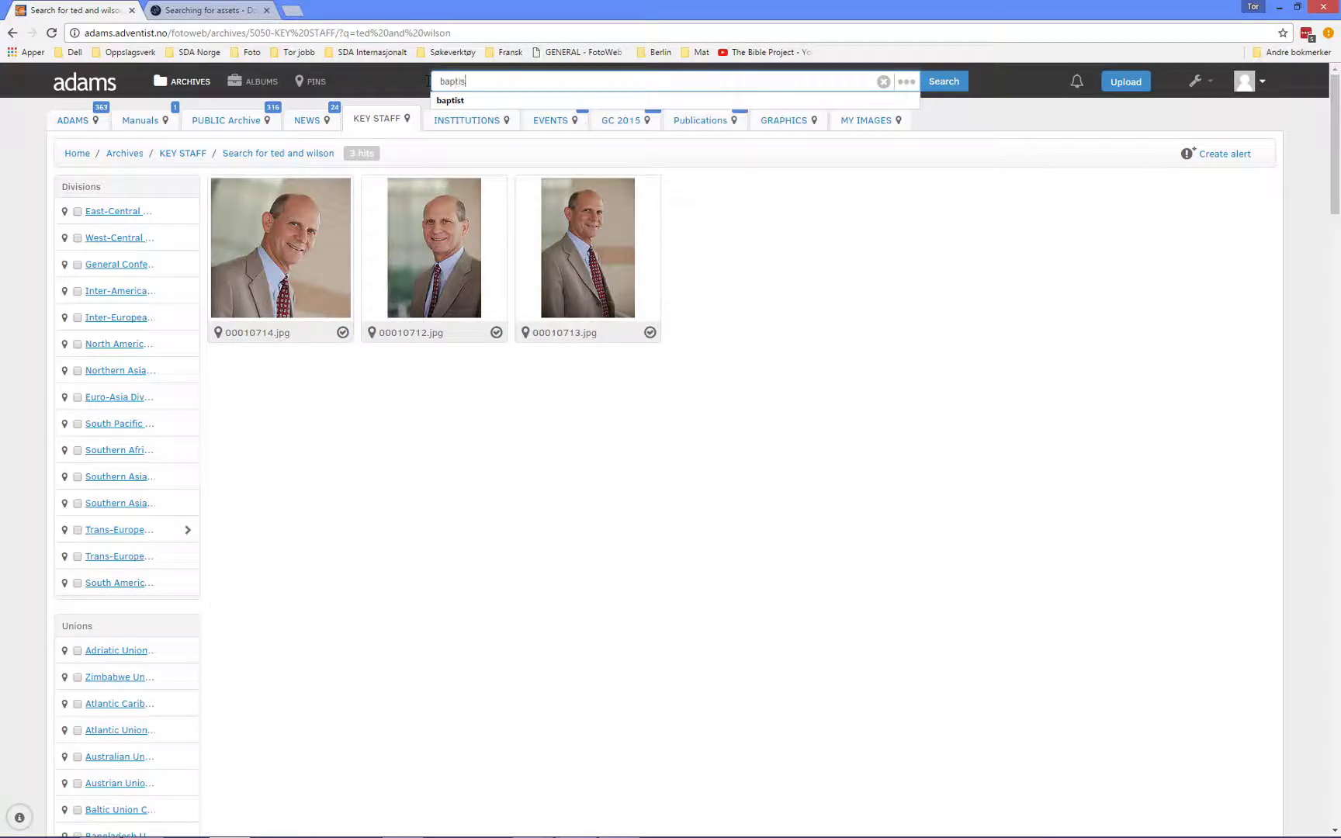
pyautogui.press('Return')
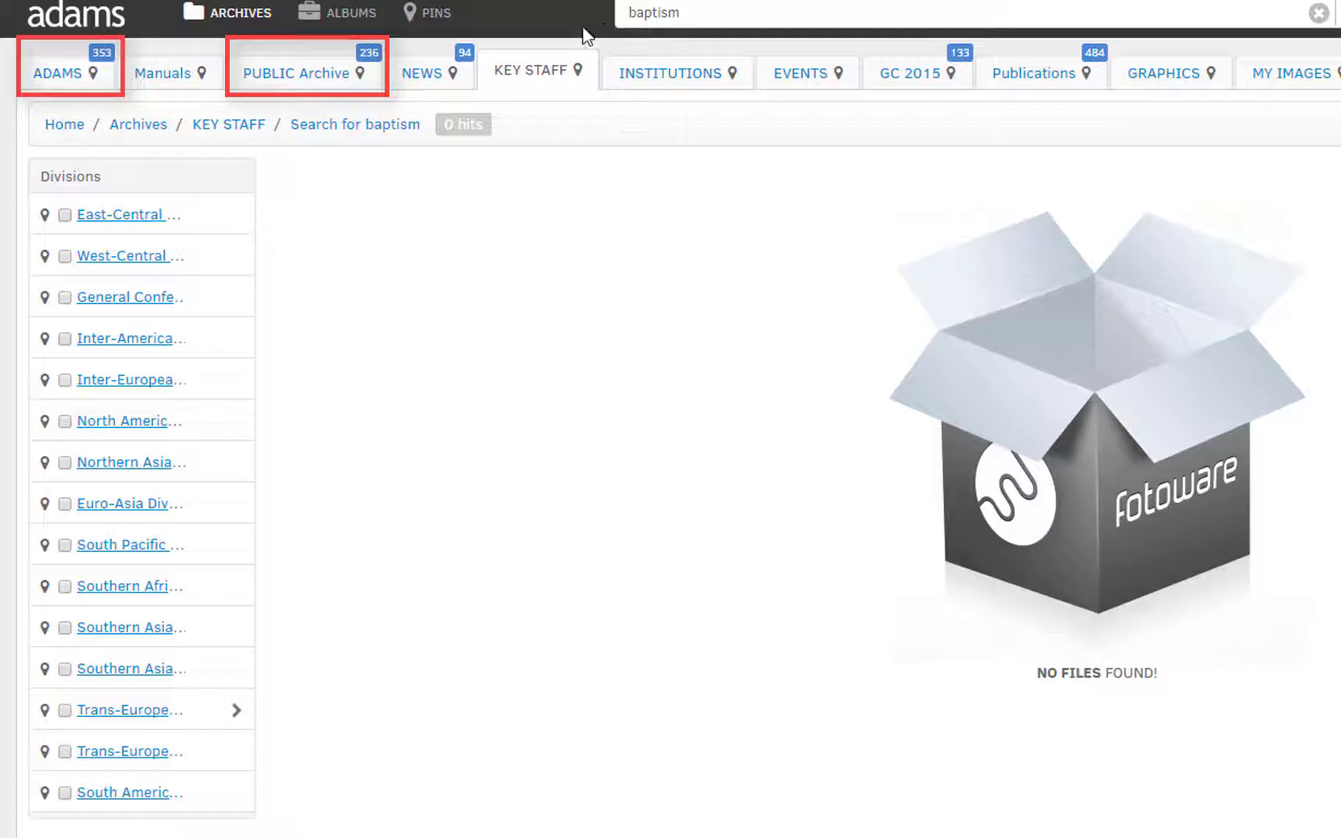
pyautogui.click(73, 75)
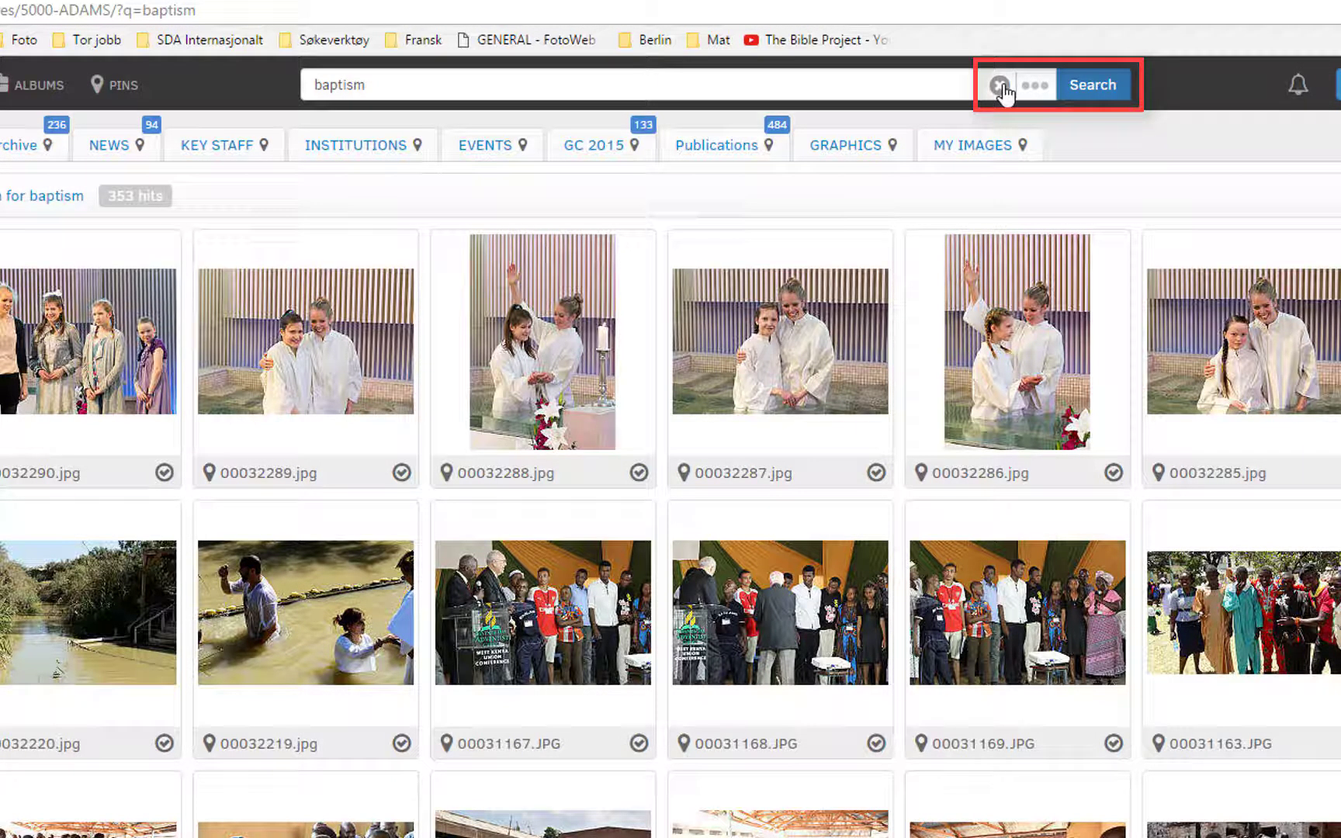
# Browse the KEY STAFF archive without a search term and view the general metadata of 00029527.JPG
pyautogui.click(221, 145)
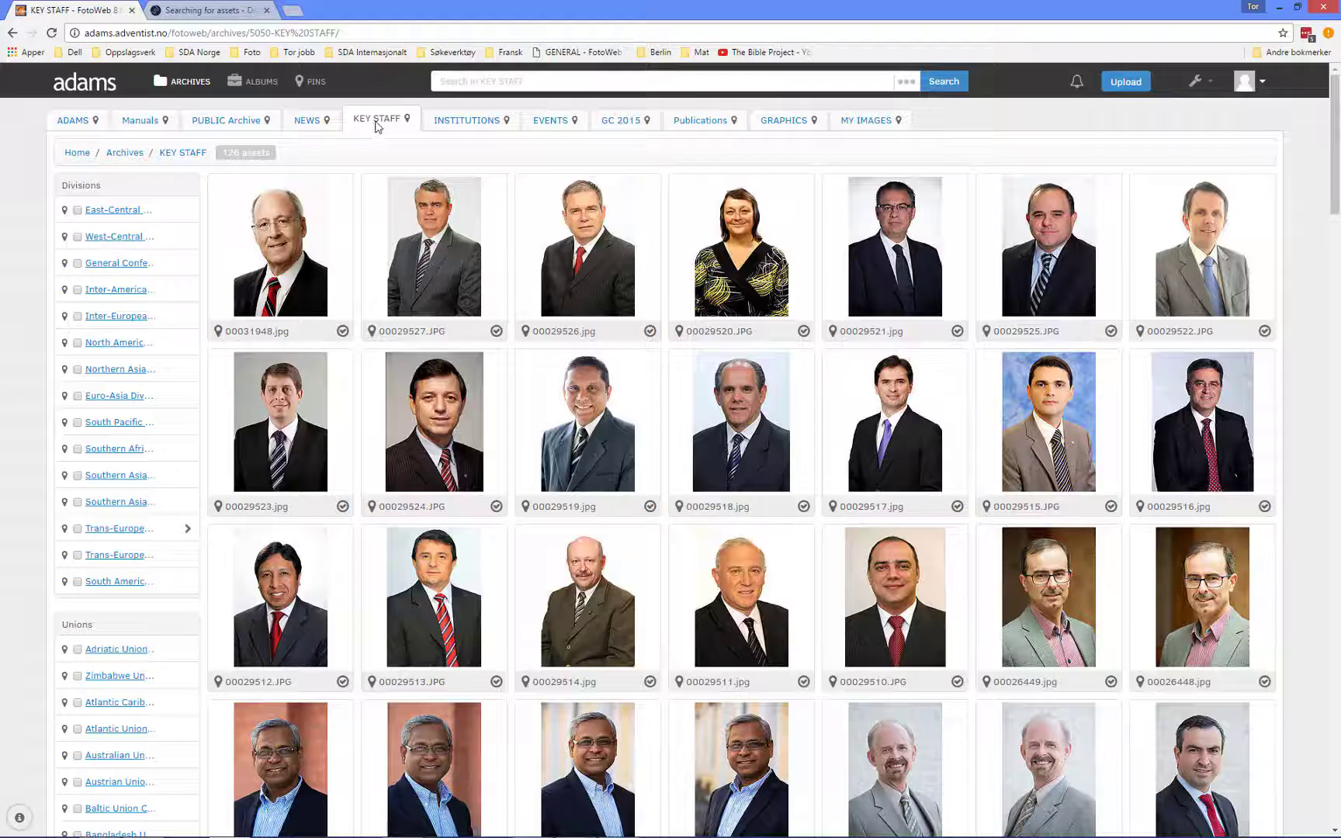
pyautogui.click(464, 200)
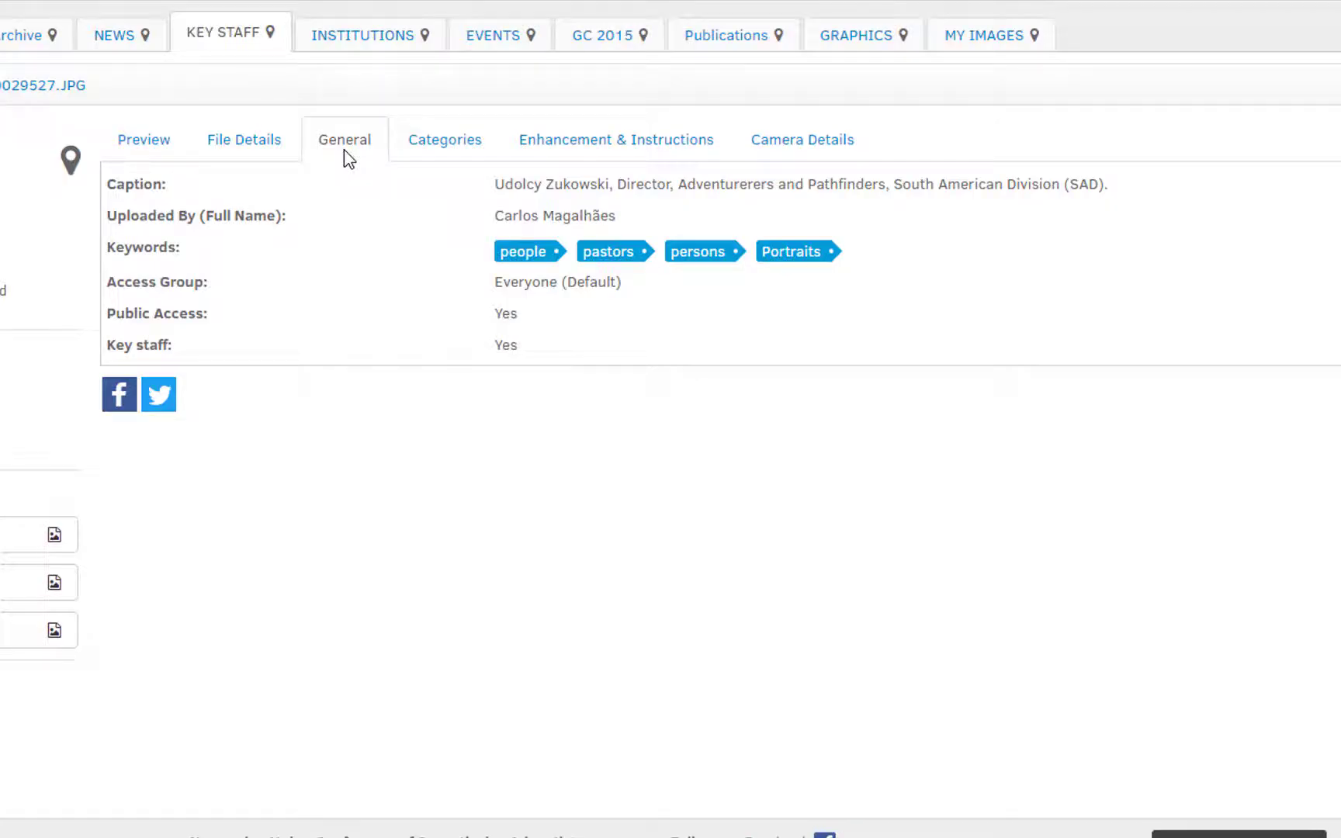
# Go back to the ADAMS archive and open image 00032307.jpg
pyautogui.click(39, 146)
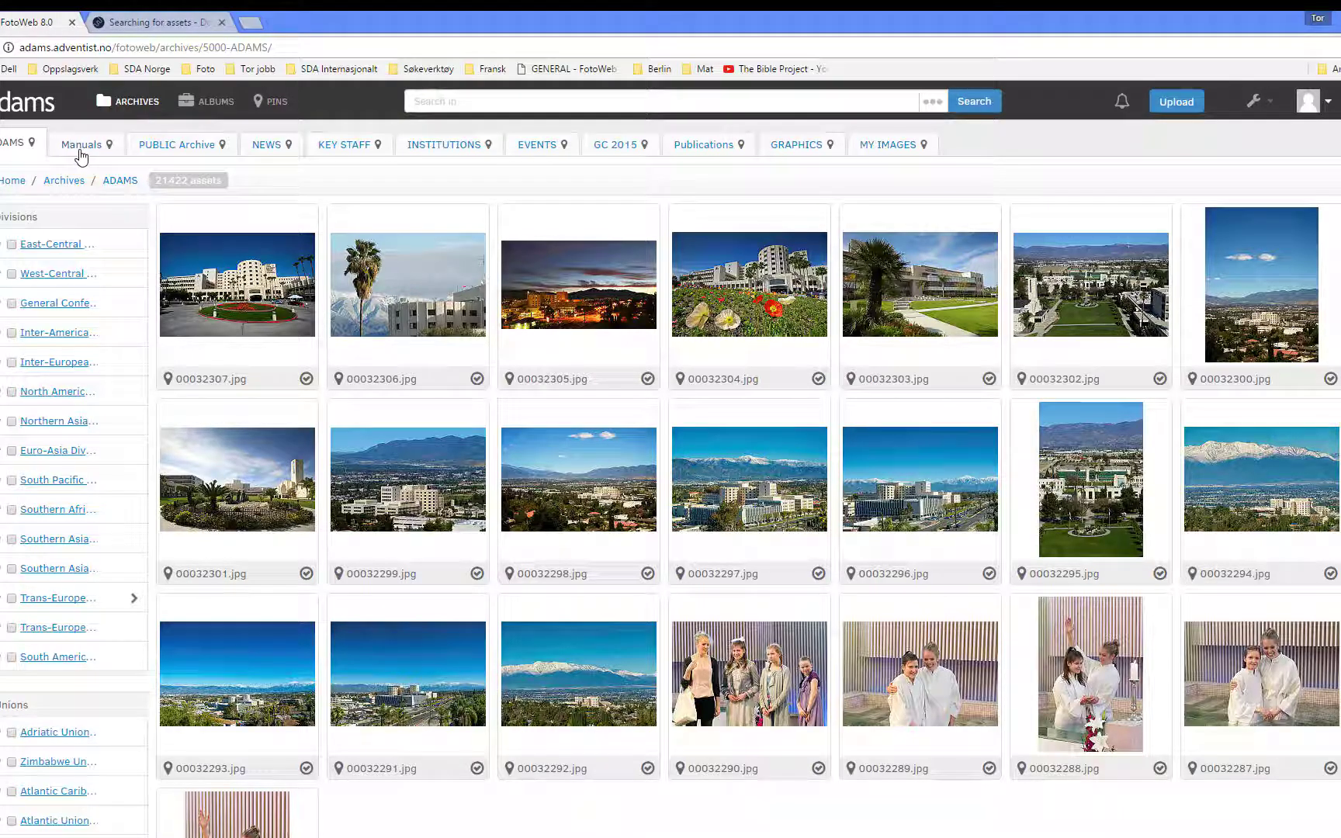
pyautogui.moveTo(262, 302)
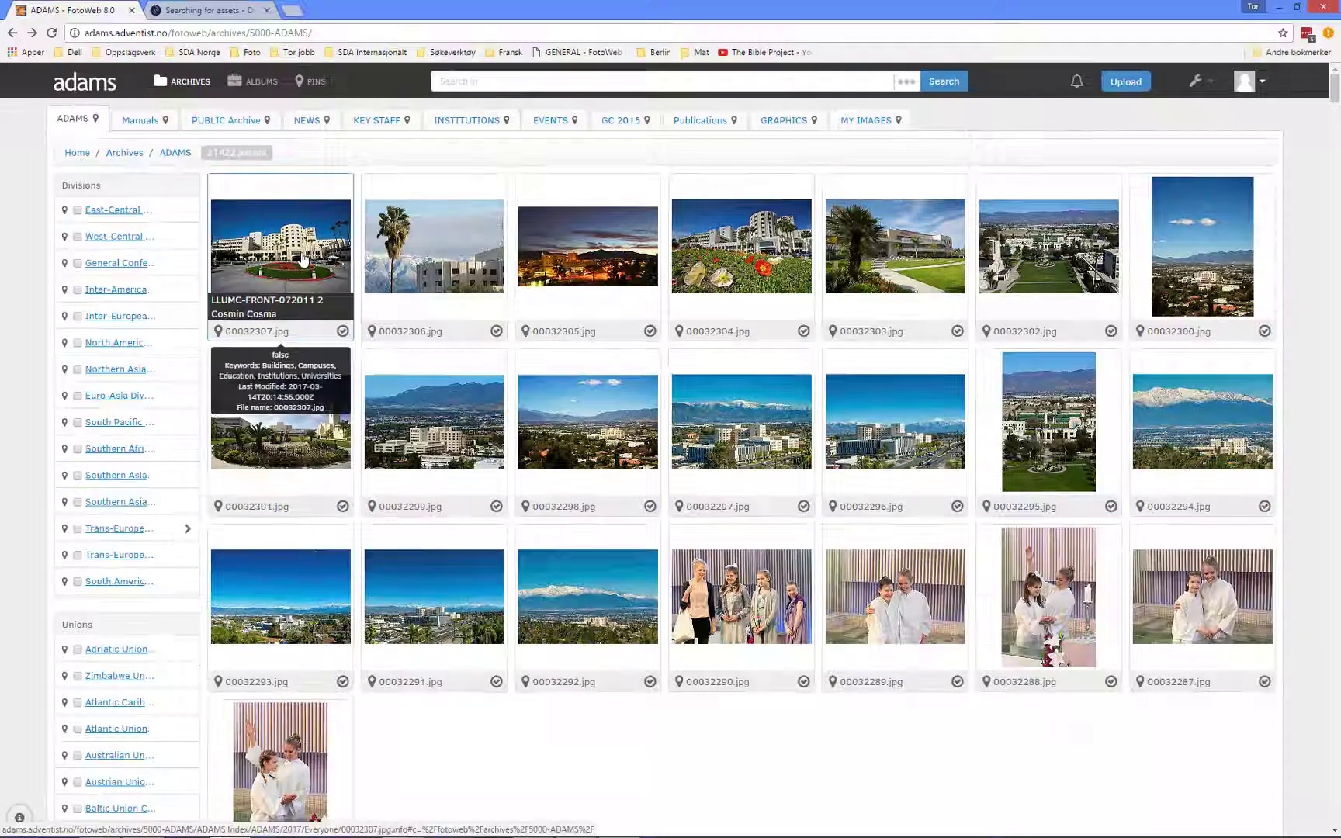
pyautogui.click(301, 259)
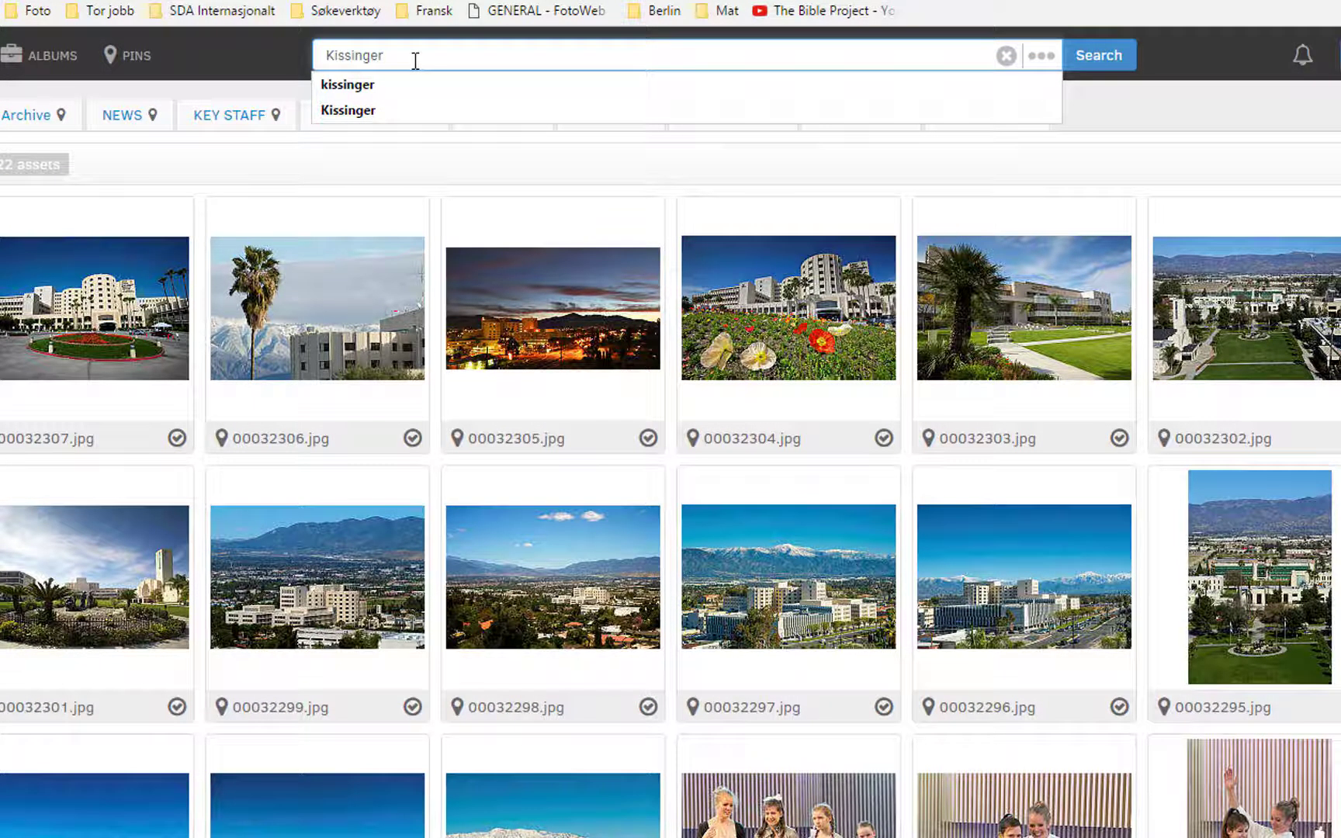
# Search for the photographer's surname in all fields and narrow it with an advanced search criterion for the same surname in Caption
pyautogui.press('Return')
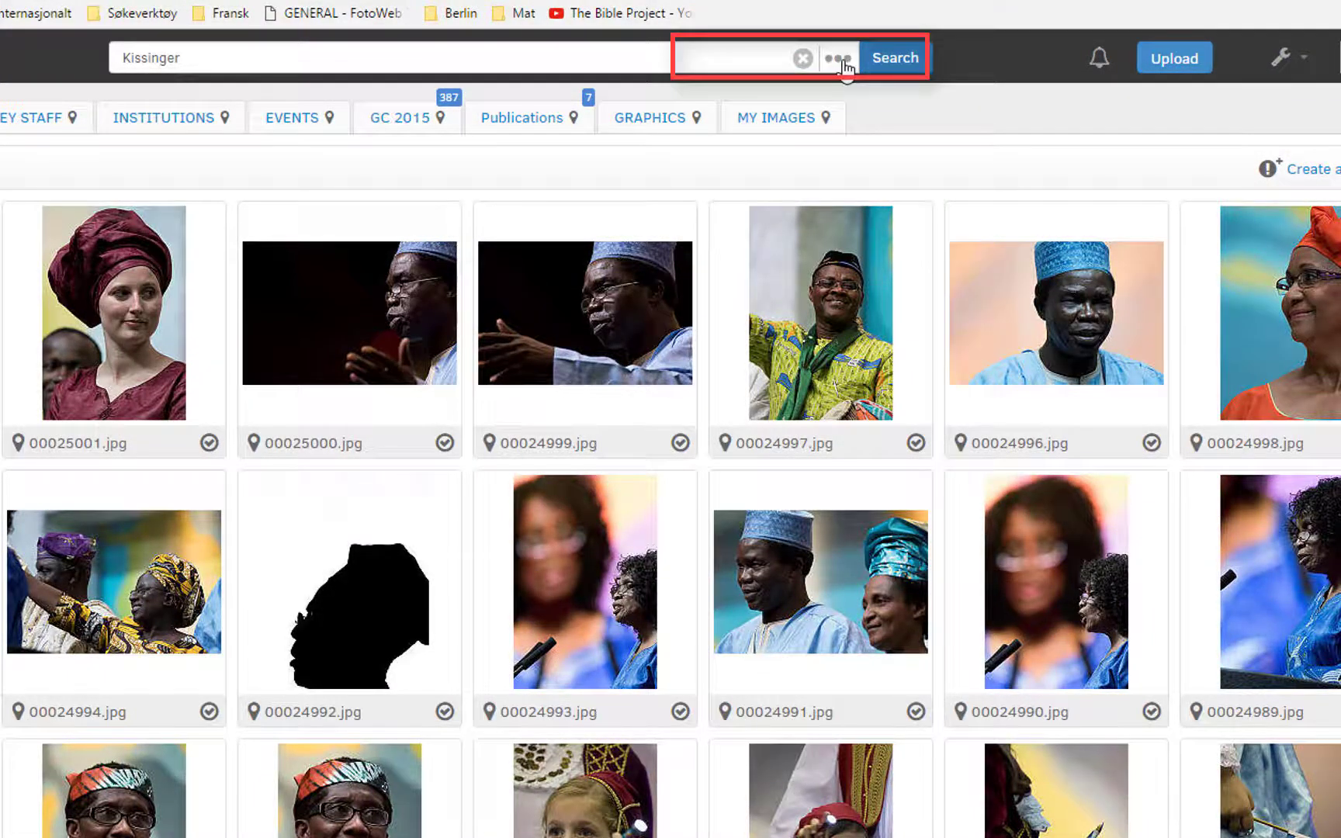
pyautogui.click(838, 59)
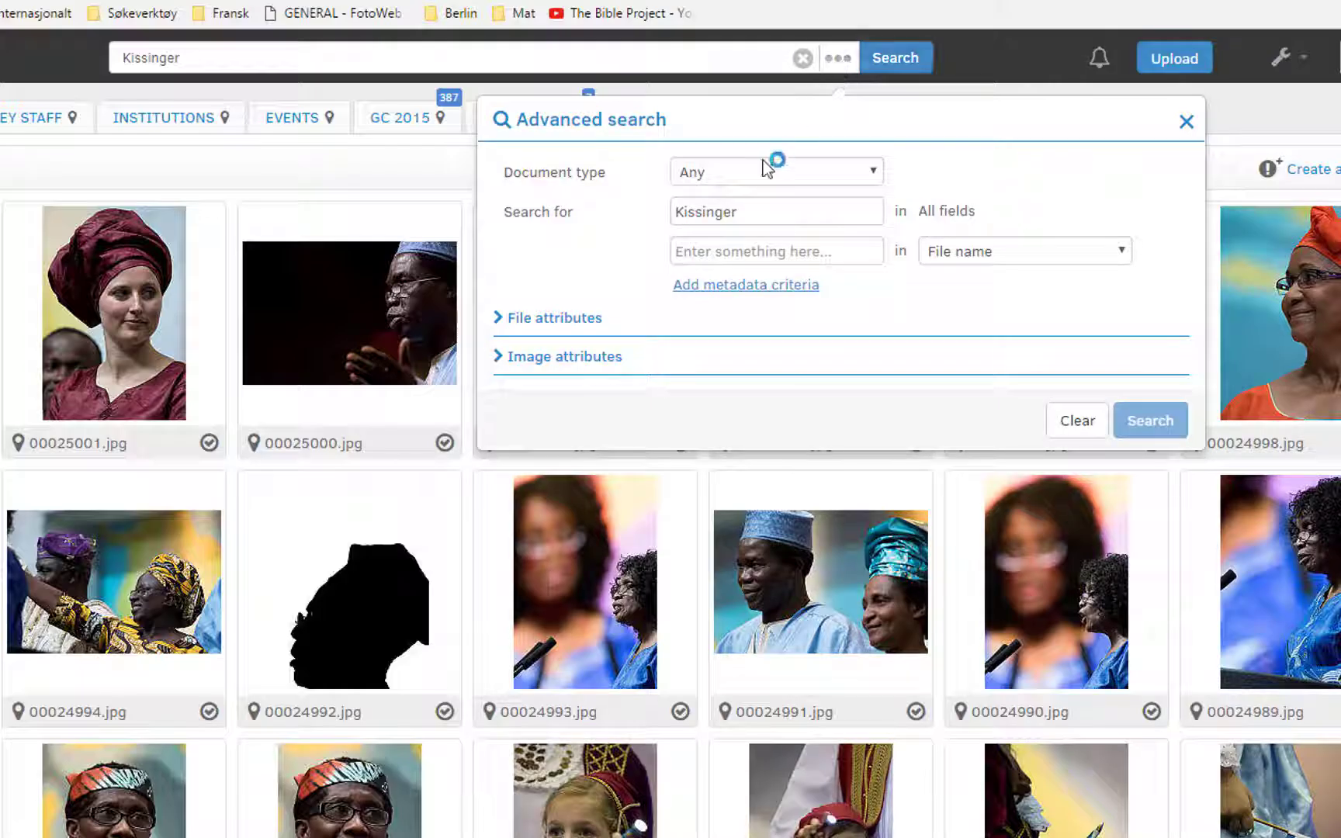
pyautogui.click(730, 285)
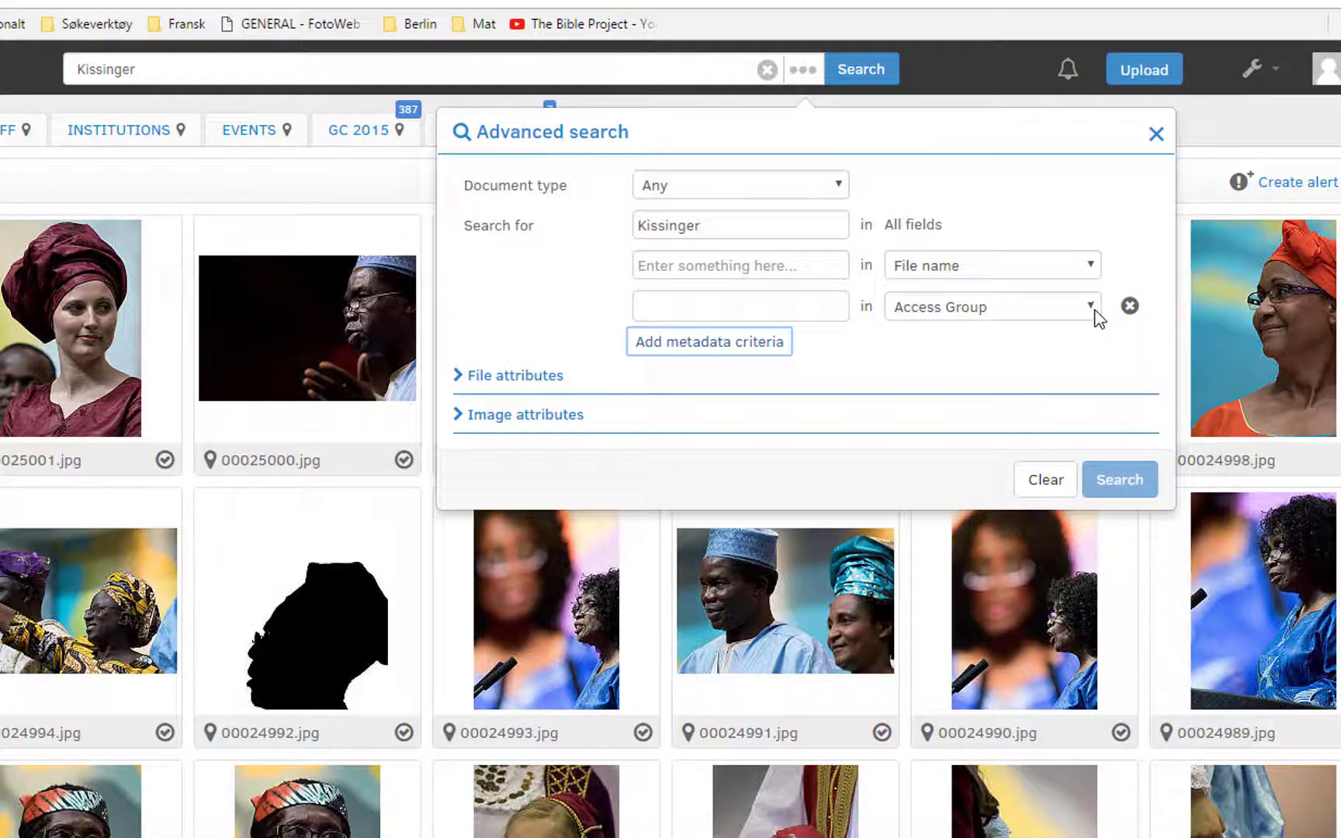
pyautogui.click(1090, 307)
pyautogui.click(777, 316)
pyautogui.write('Kissin')
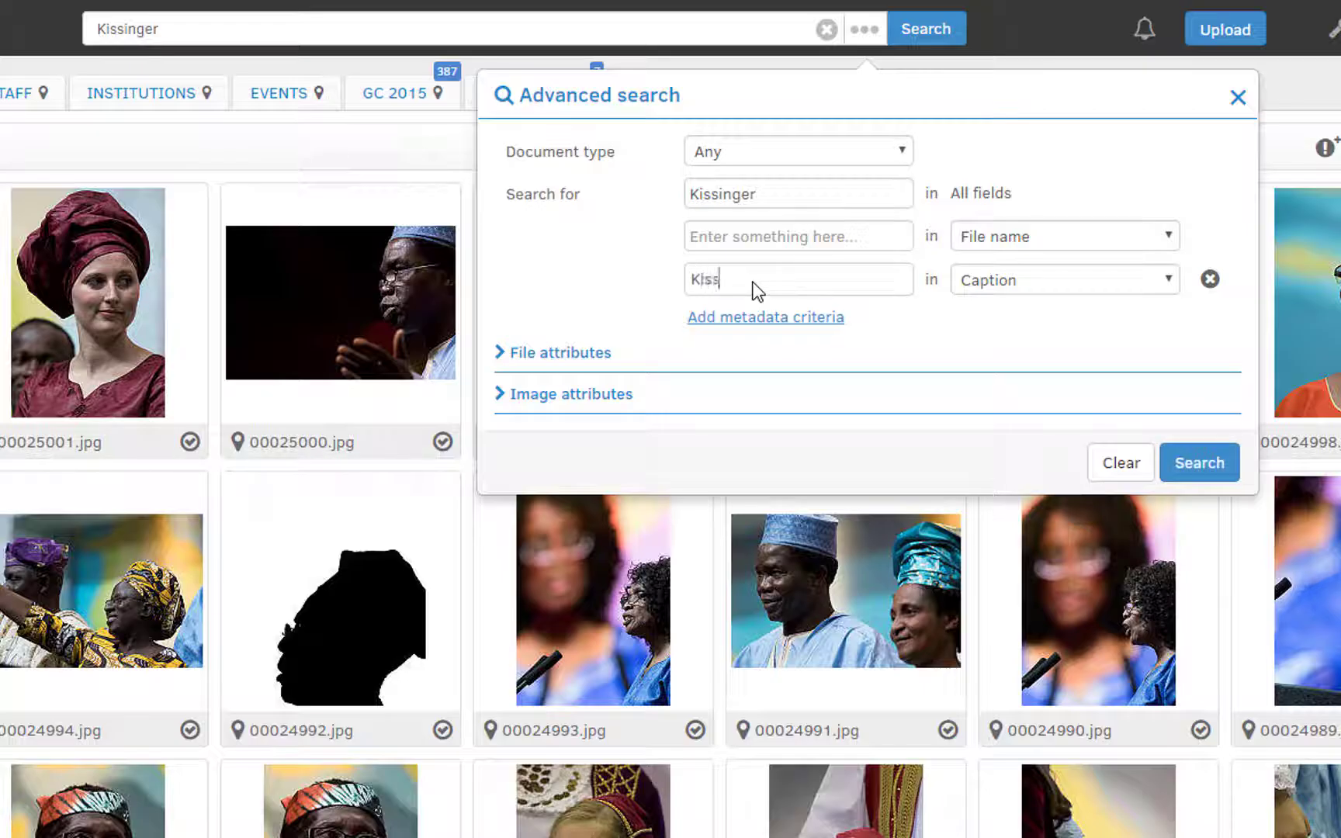
pyautogui.write('ger')
pyautogui.click(1192, 471)
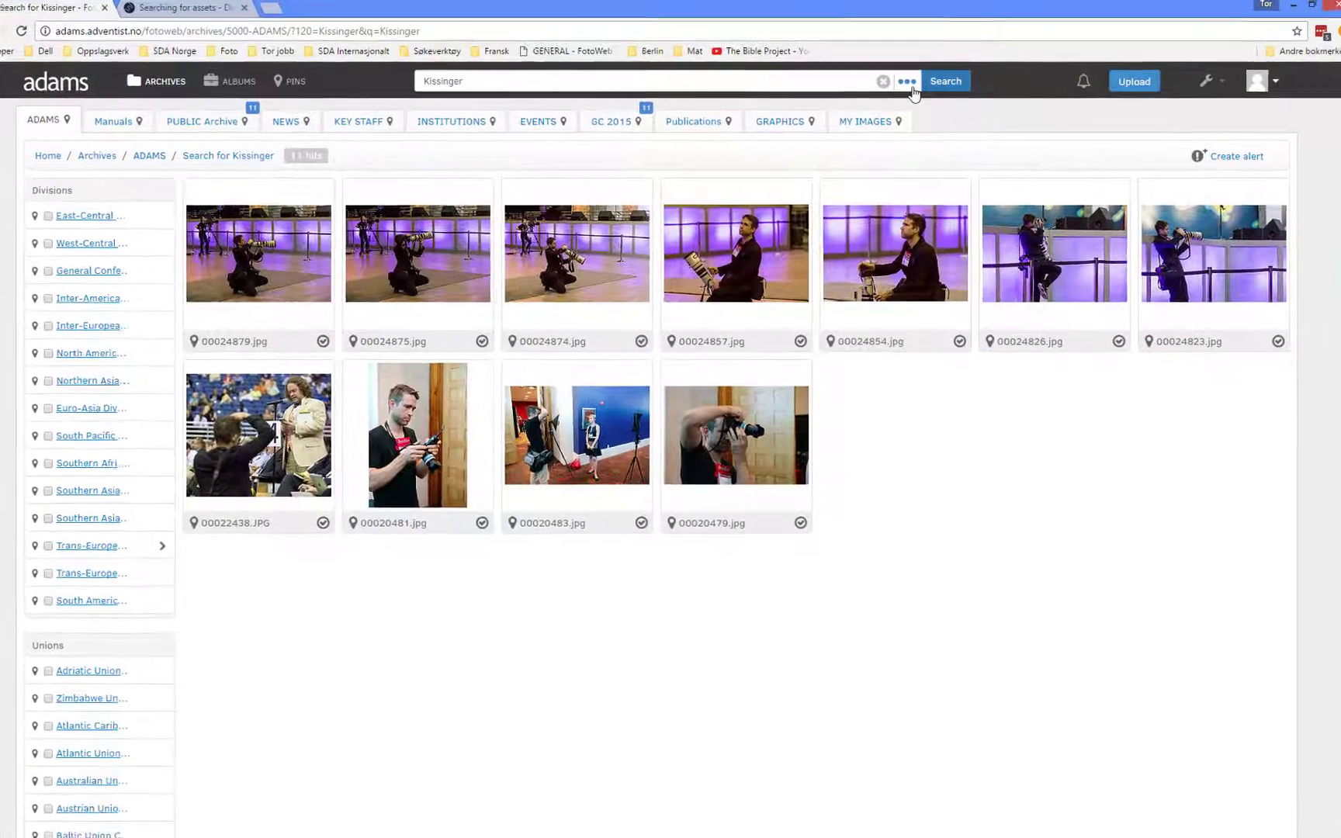
# Review the advanced search criteria and run the search with "wilson" as the main term, keeping the Caption criterion
pyautogui.click(908, 81)
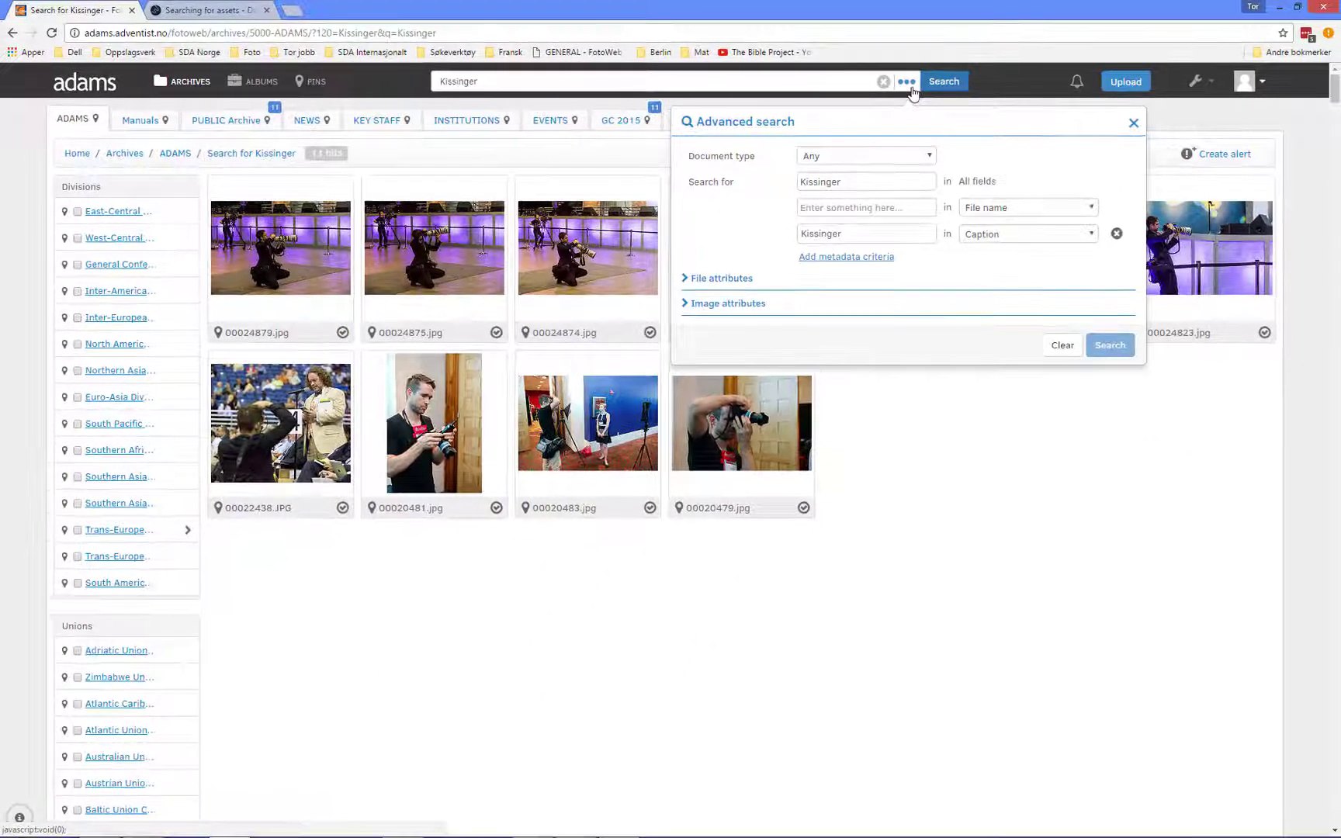
pyautogui.click(909, 84)
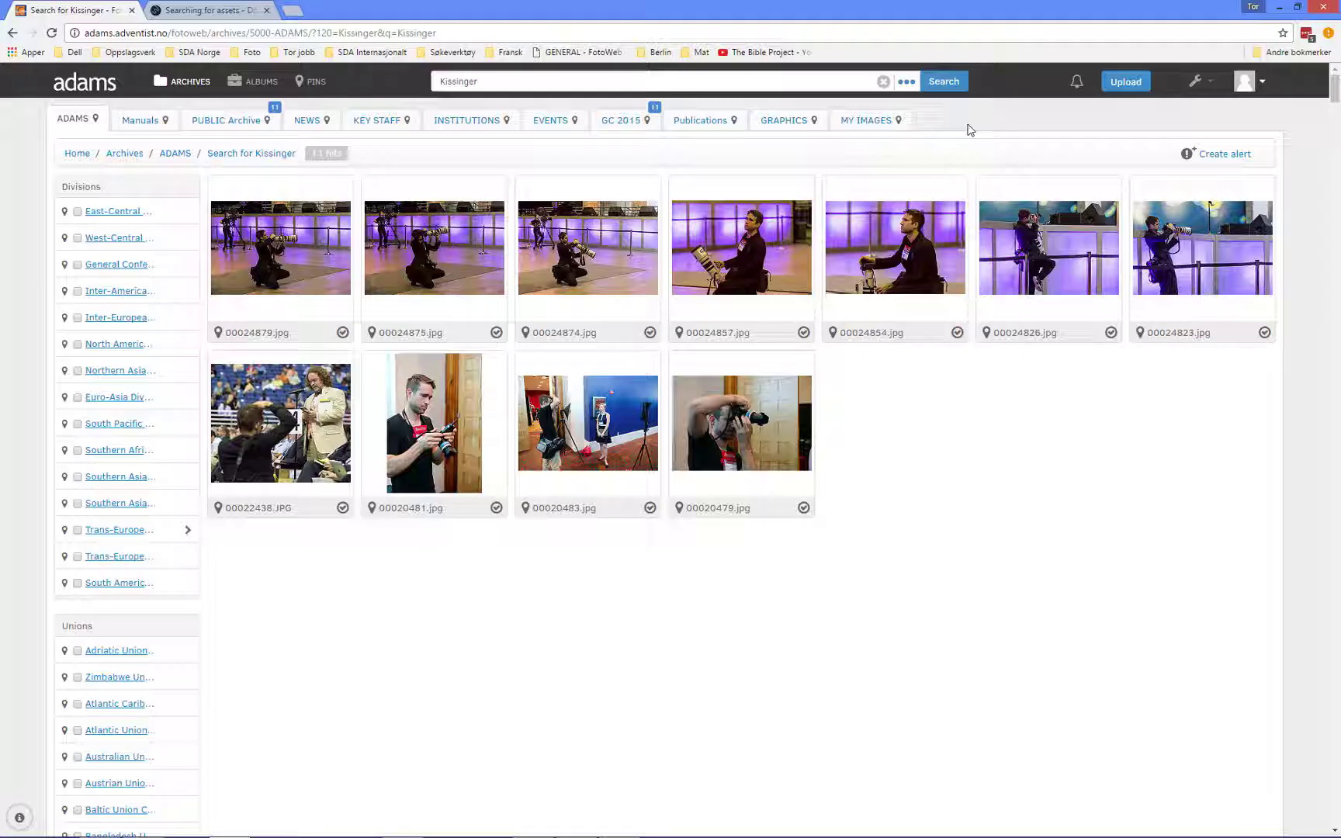
pyautogui.doubleClick(446, 82)
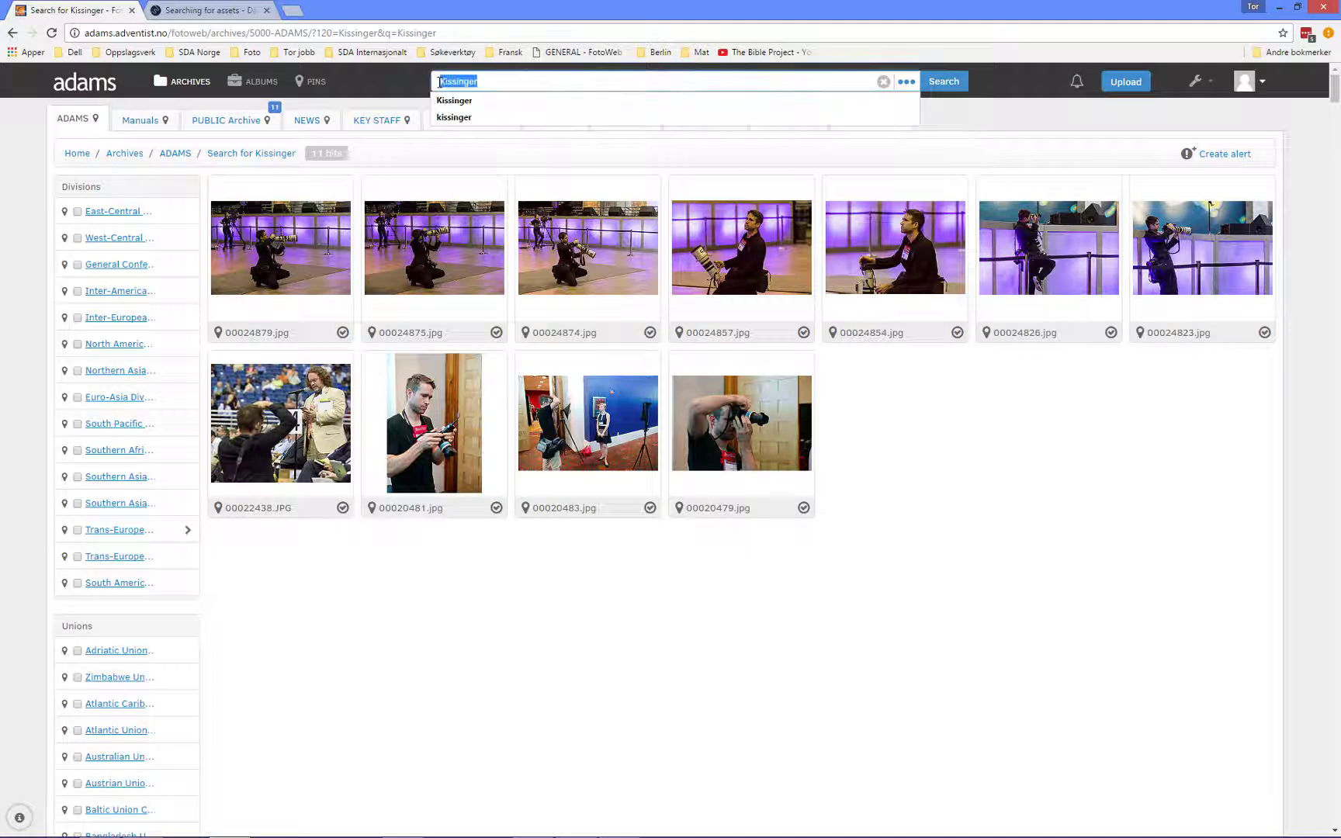
pyautogui.write('wilson')
pyautogui.press('Return')
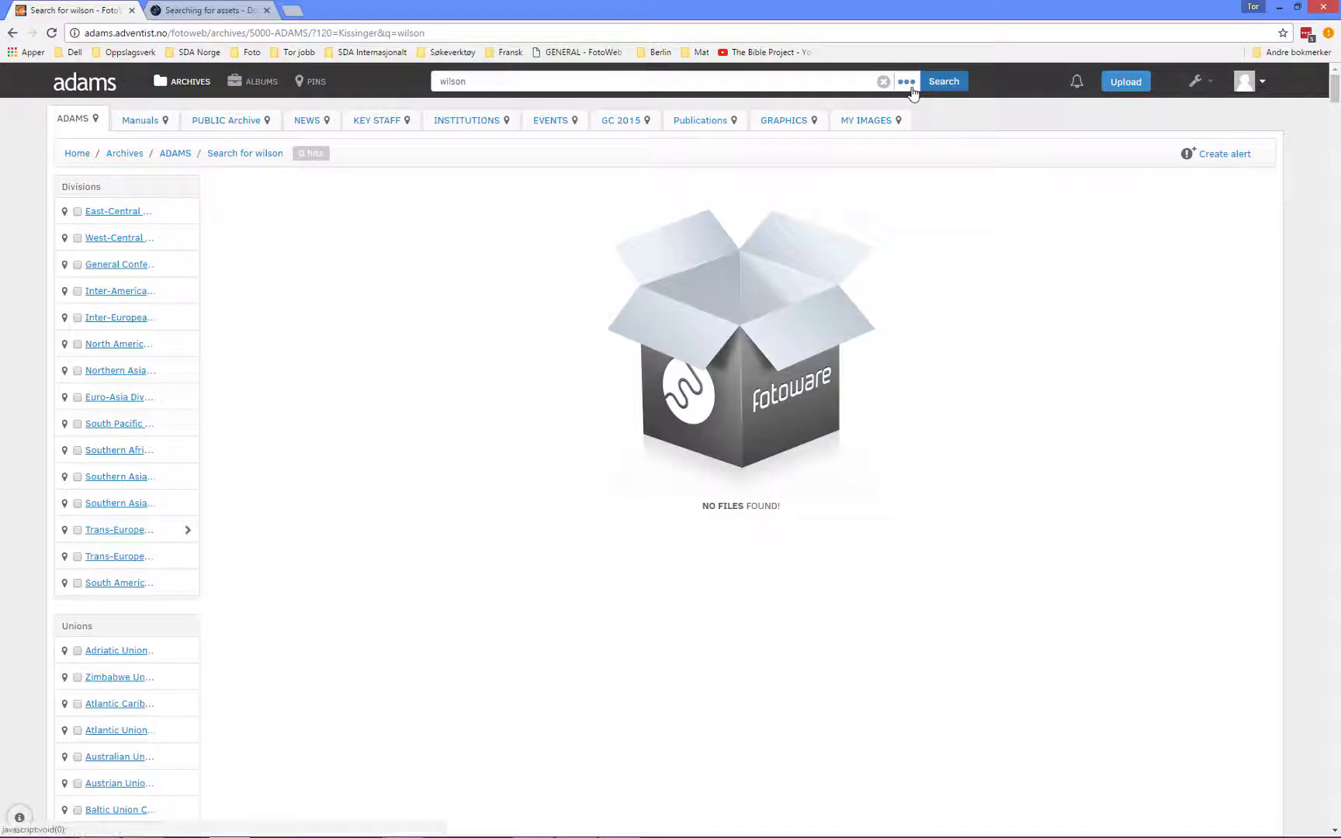
# Clear the advanced search criteria and search the caption field directly with the prefix "120:" and the photographer's surname
pyautogui.click(907, 82)
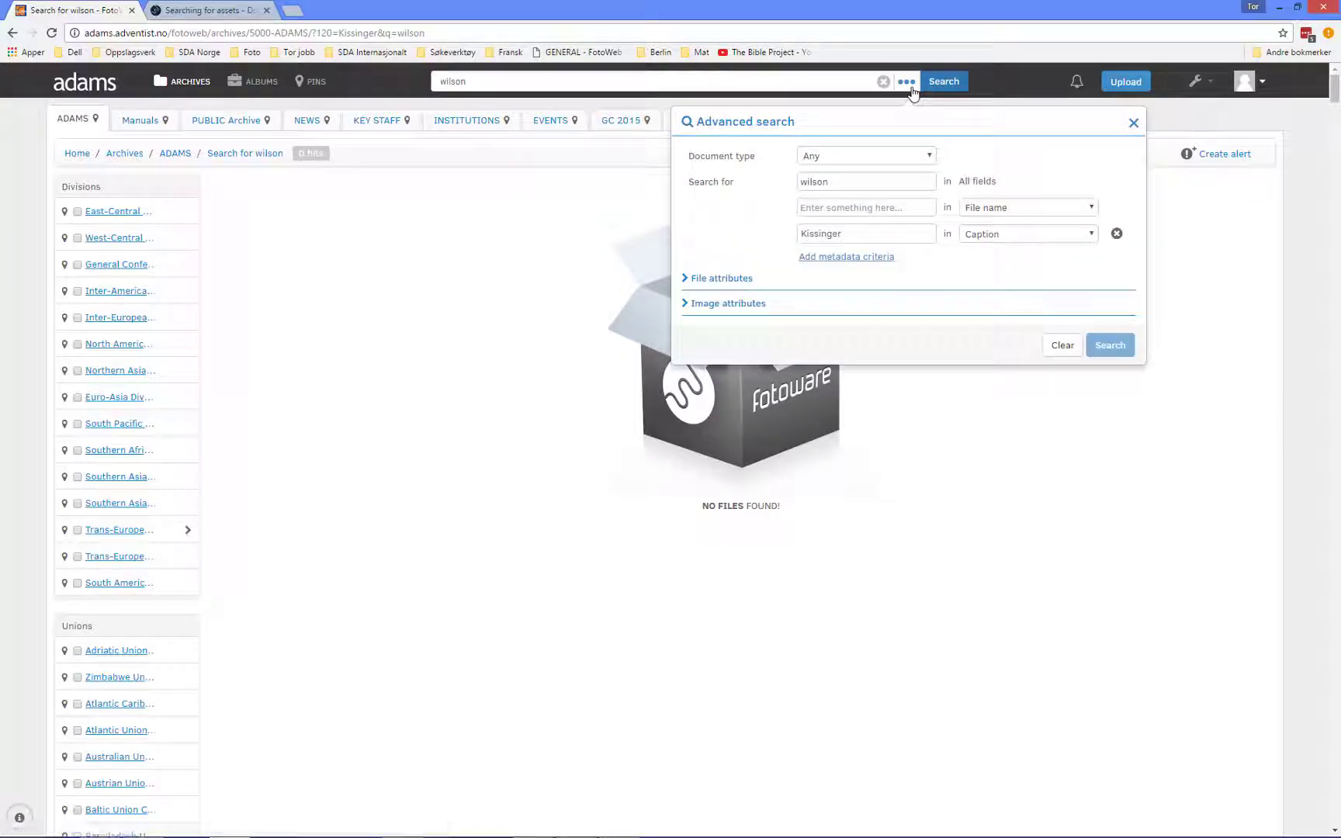
pyautogui.click(1062, 347)
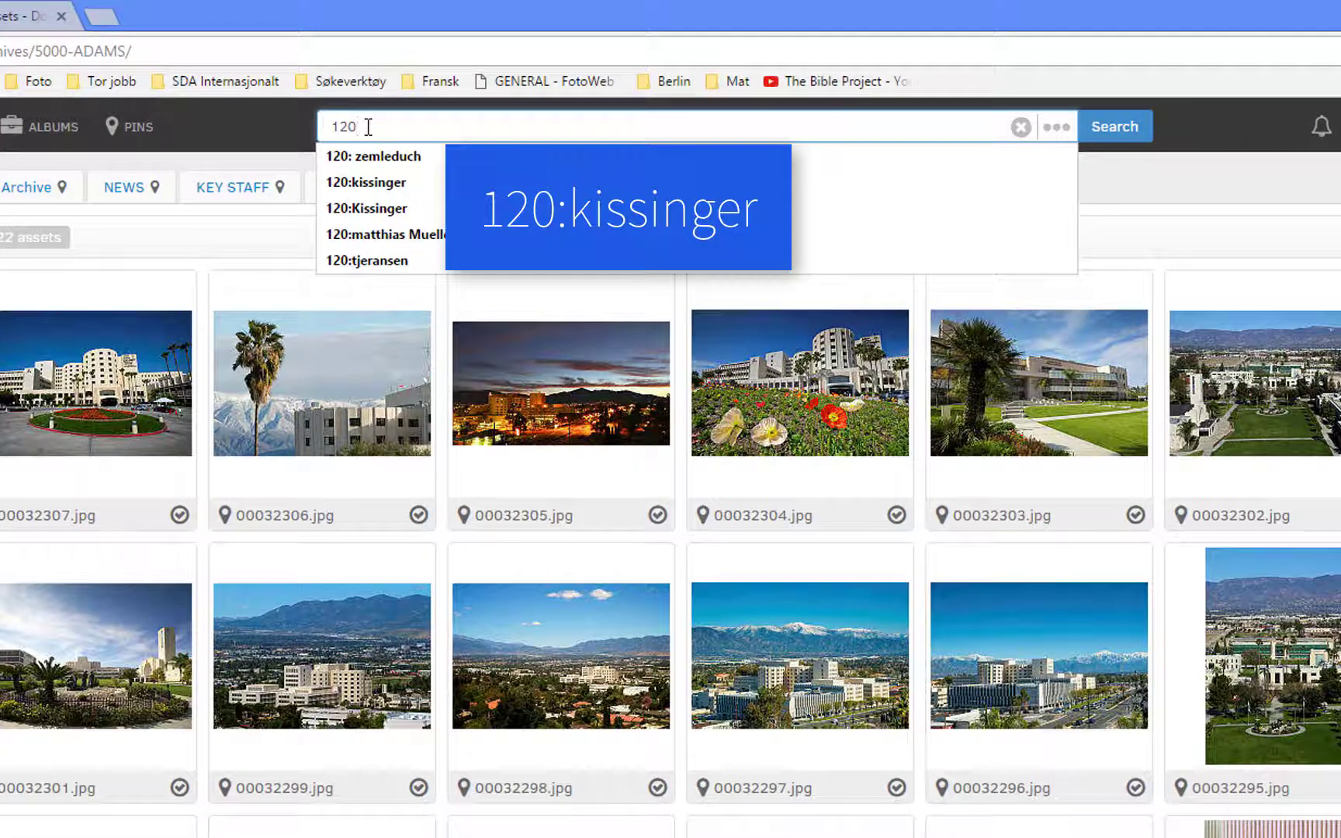
pyautogui.write(':kissin')
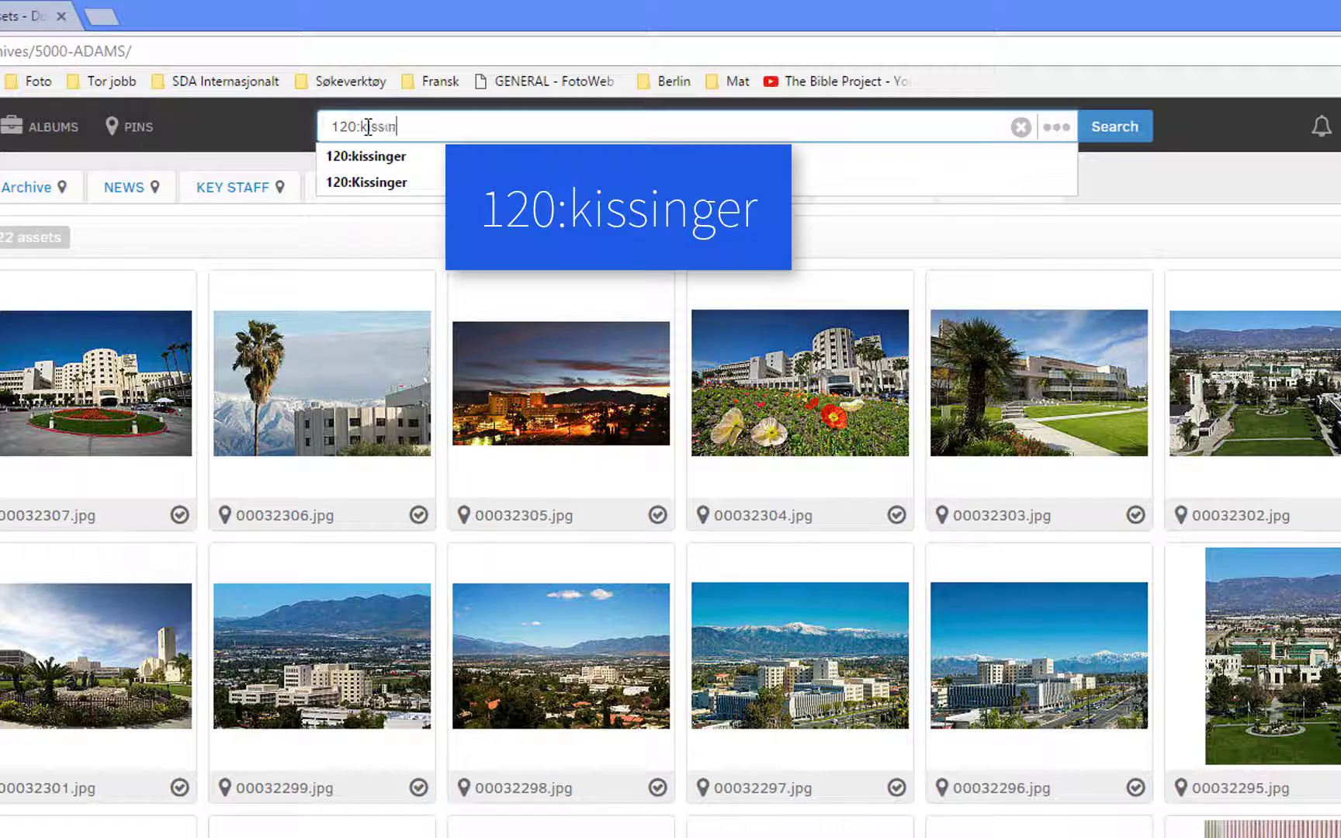
pyautogui.write('ger')
pyautogui.press('Return')
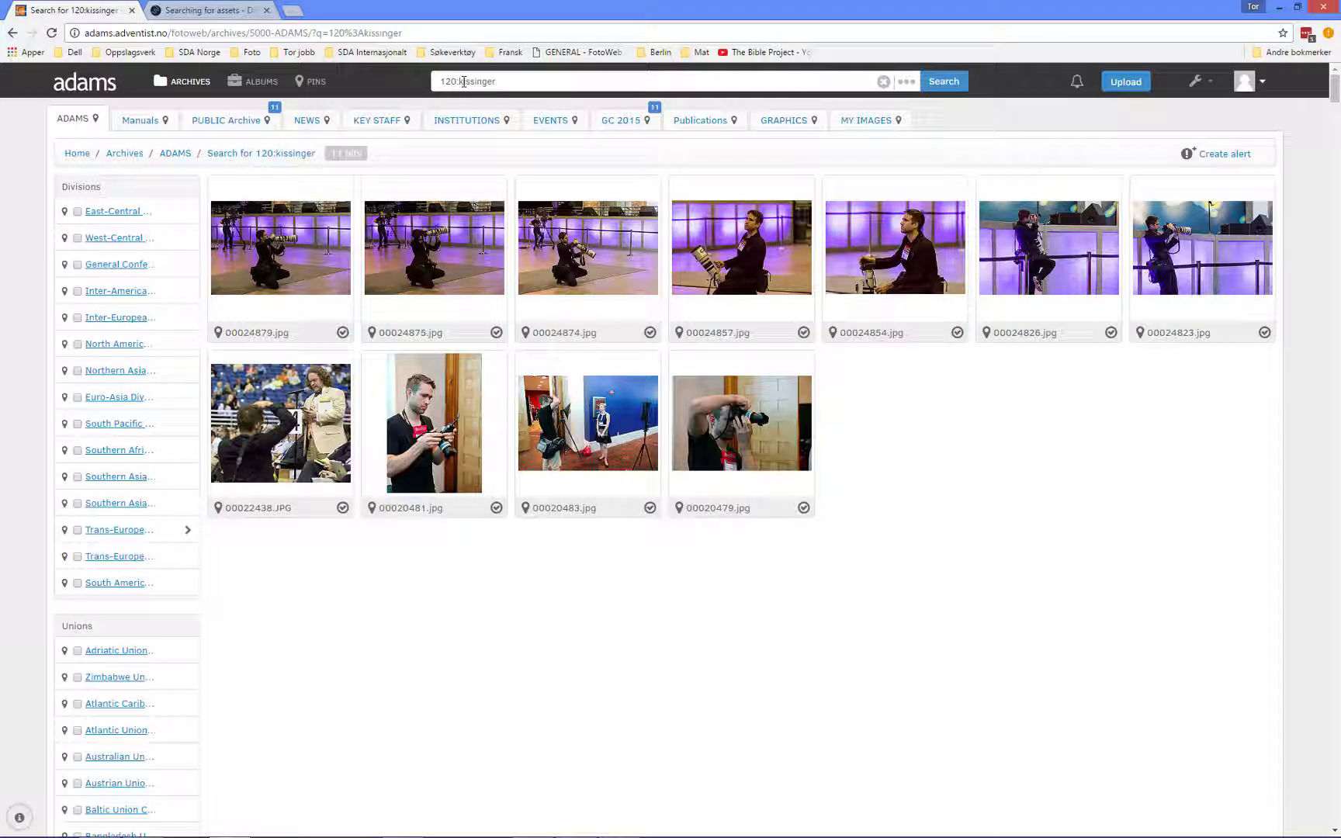
# Clear the photographer search and search the ADAMS archive with the keyword field code "25:portraits"
pyautogui.tripleClick(463, 82)
pyautogui.press('BackSpace')
pyautogui.press('Return')
pyautogui.write('25:')
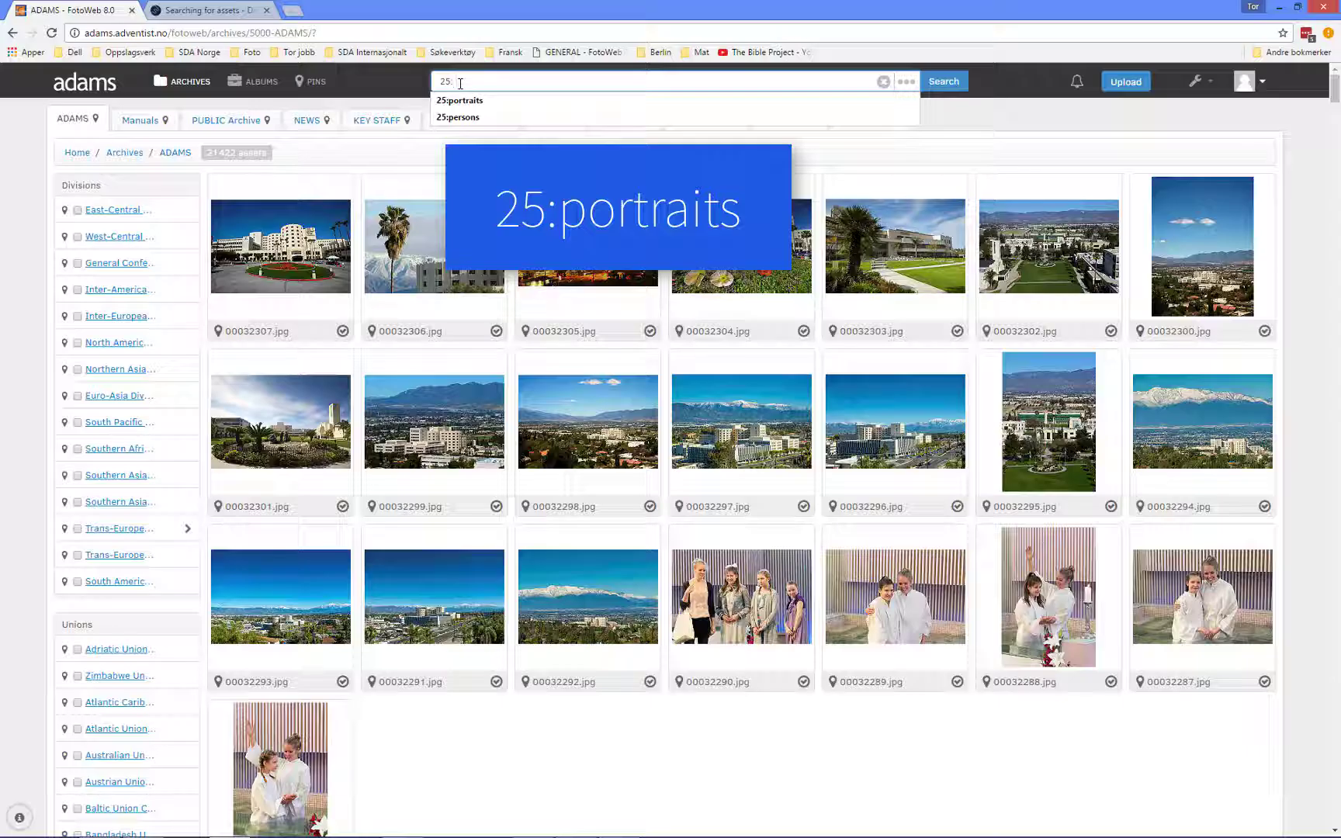
pyautogui.click(461, 103)
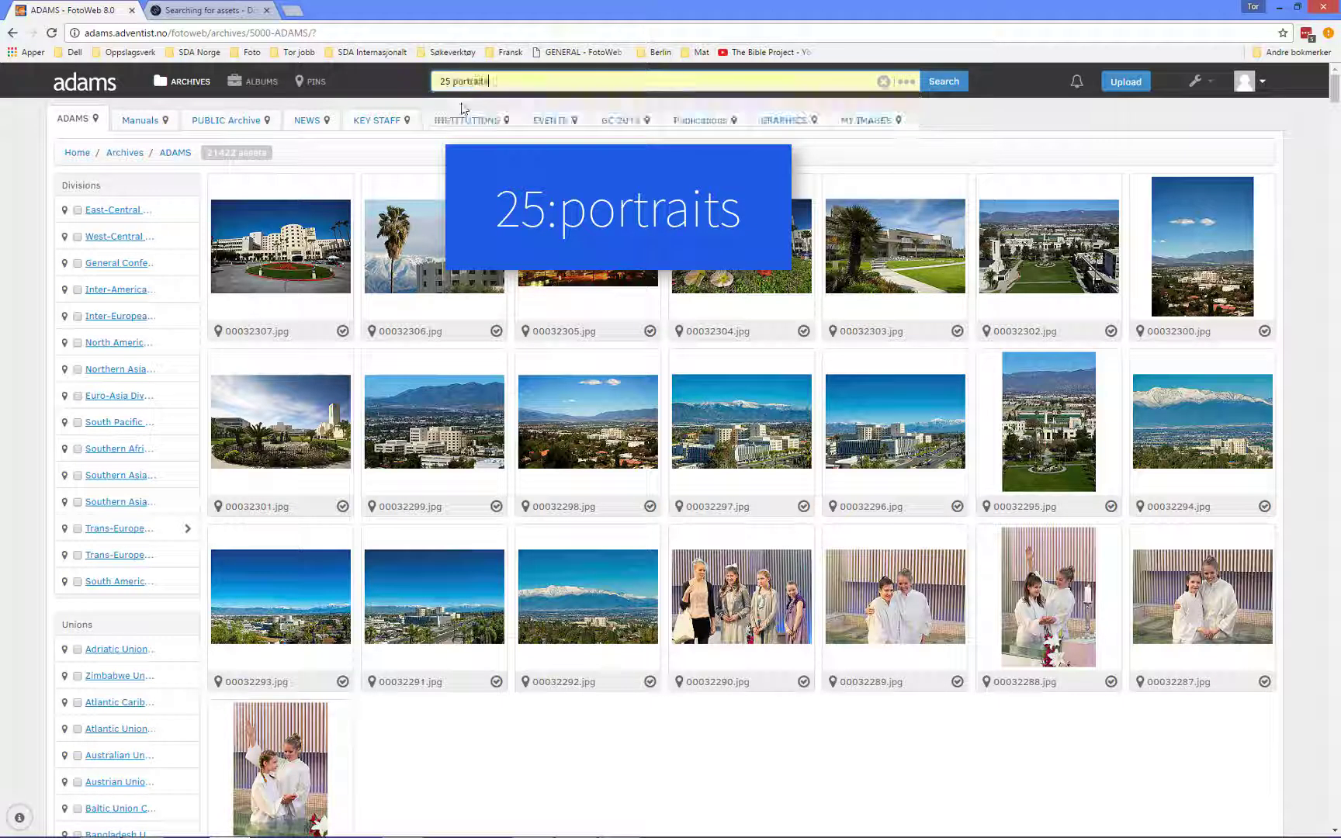
pyautogui.press('Return')
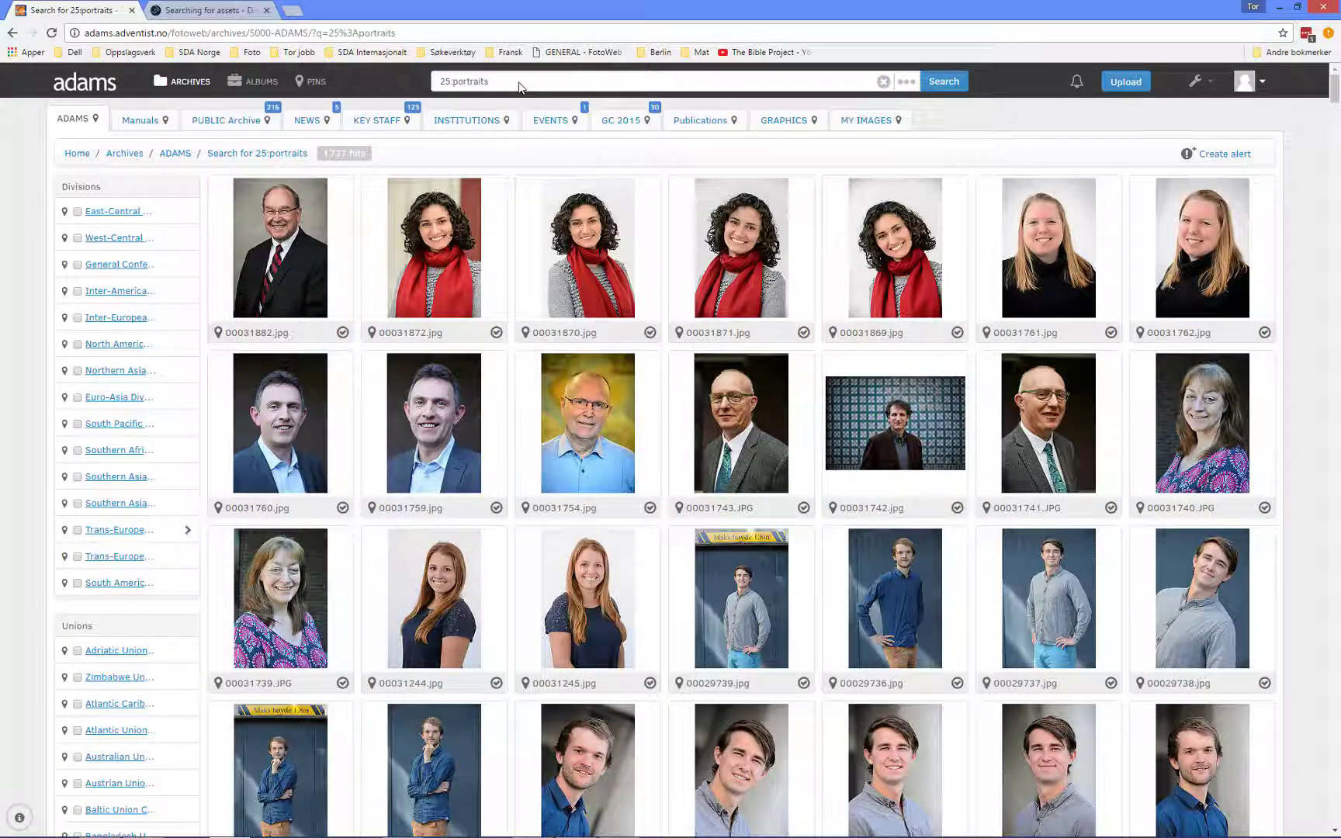
# Replace the query with "25:persons" and run the search in the ADAMS archive
pyautogui.moveTo(519, 85); pyautogui.dragTo(435, 85)
pyautogui.write('2')
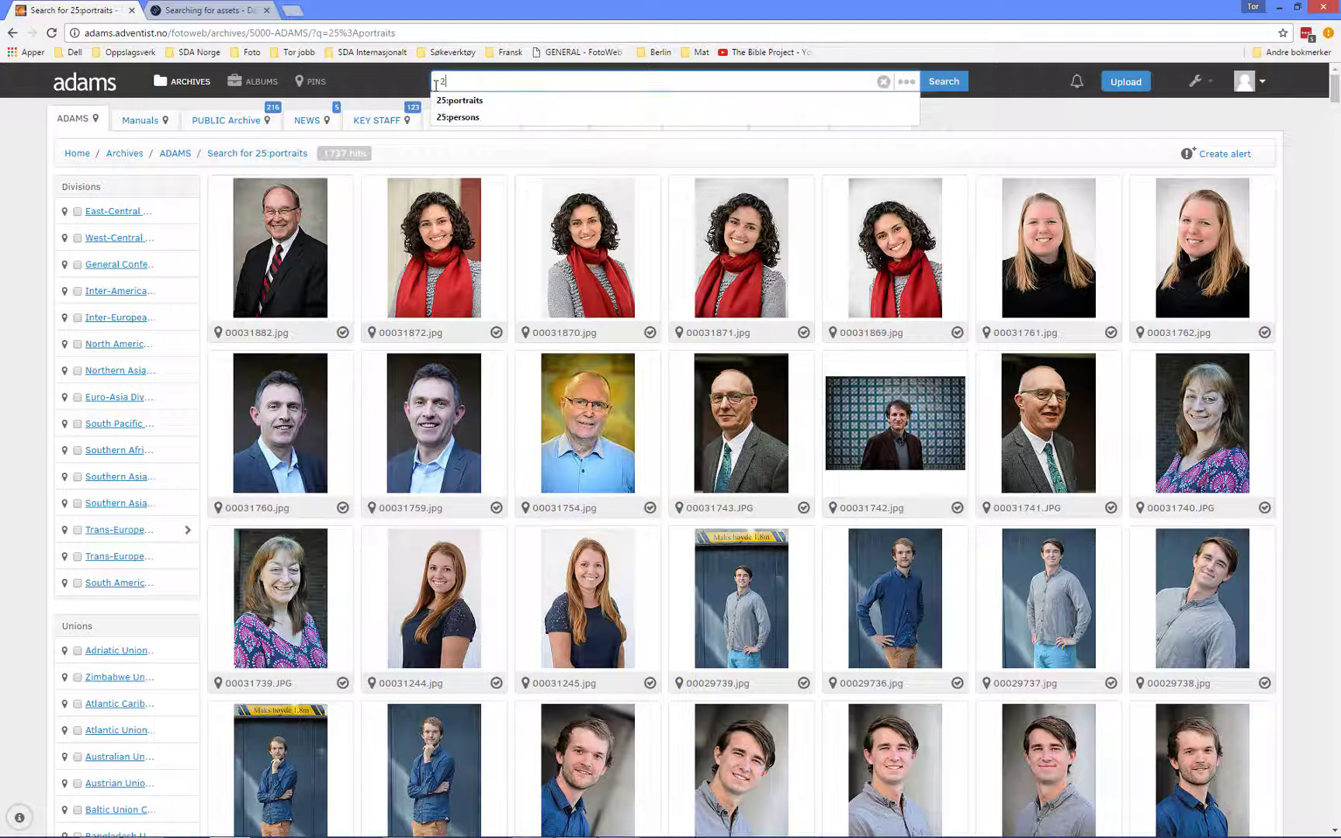
pyautogui.write('5:persons')
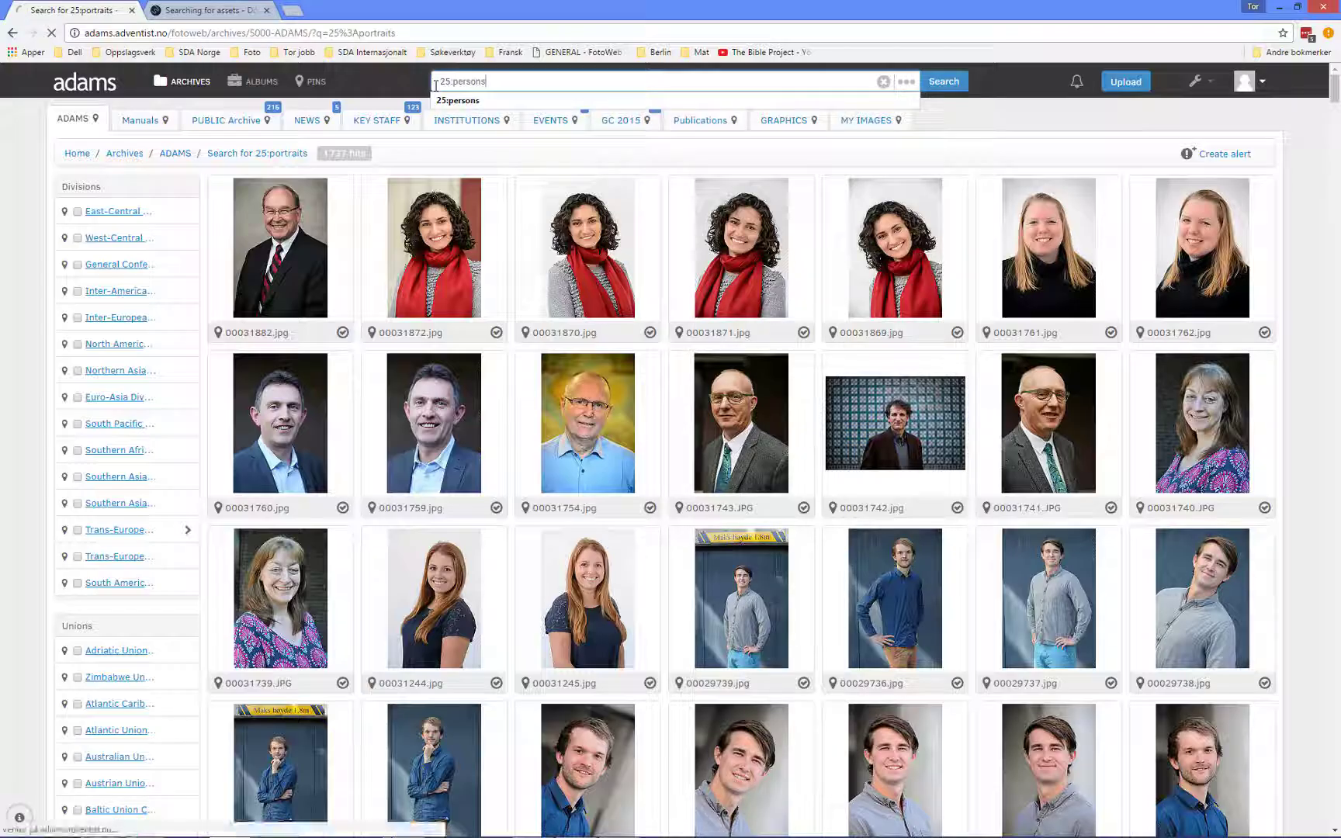
pyautogui.press('Return')
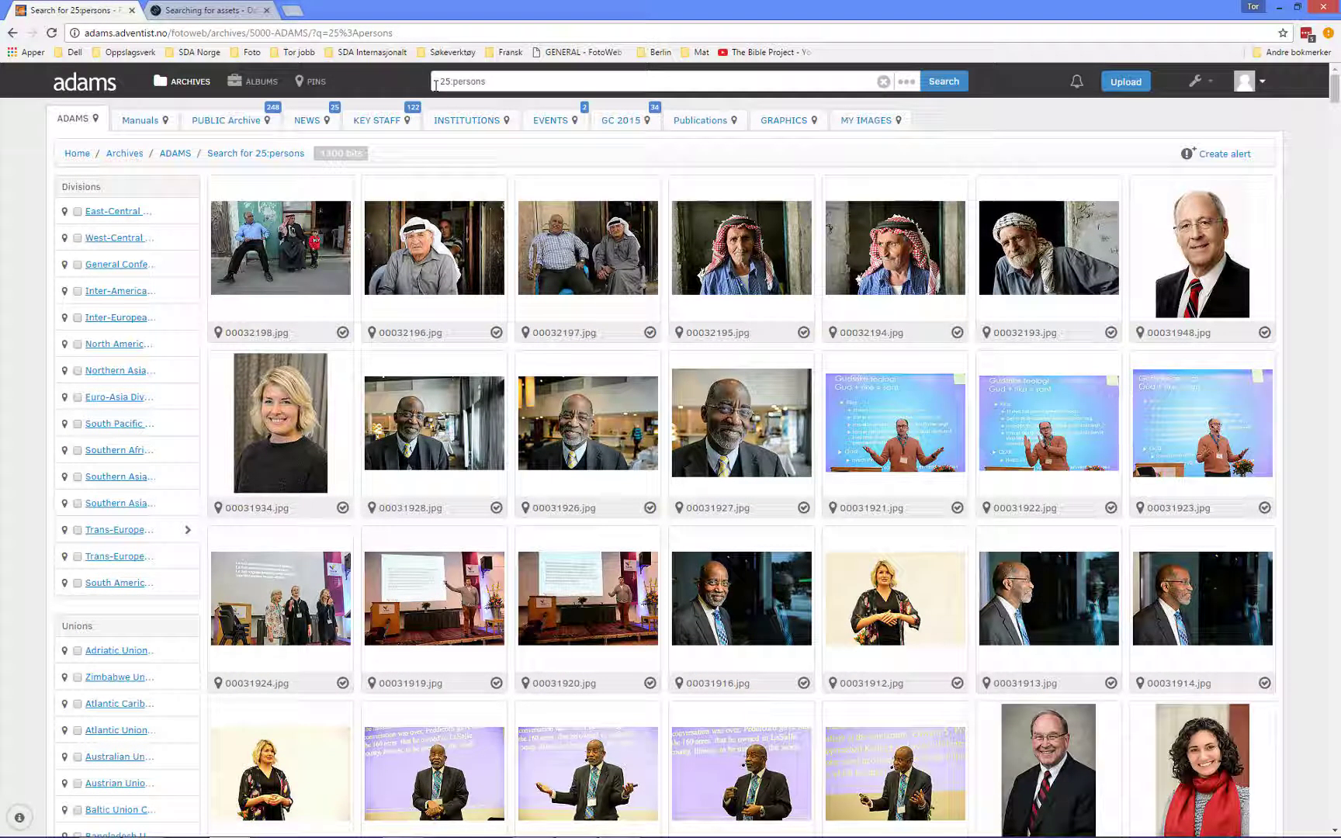
# Switch to the FotoWare documentation site at learn.fotoware.com and enter "Searc" as the start of a help query
pyautogui.hotkey('ctrl', 't')
pyautogui.write('learn')
pyautogui.press('Return')
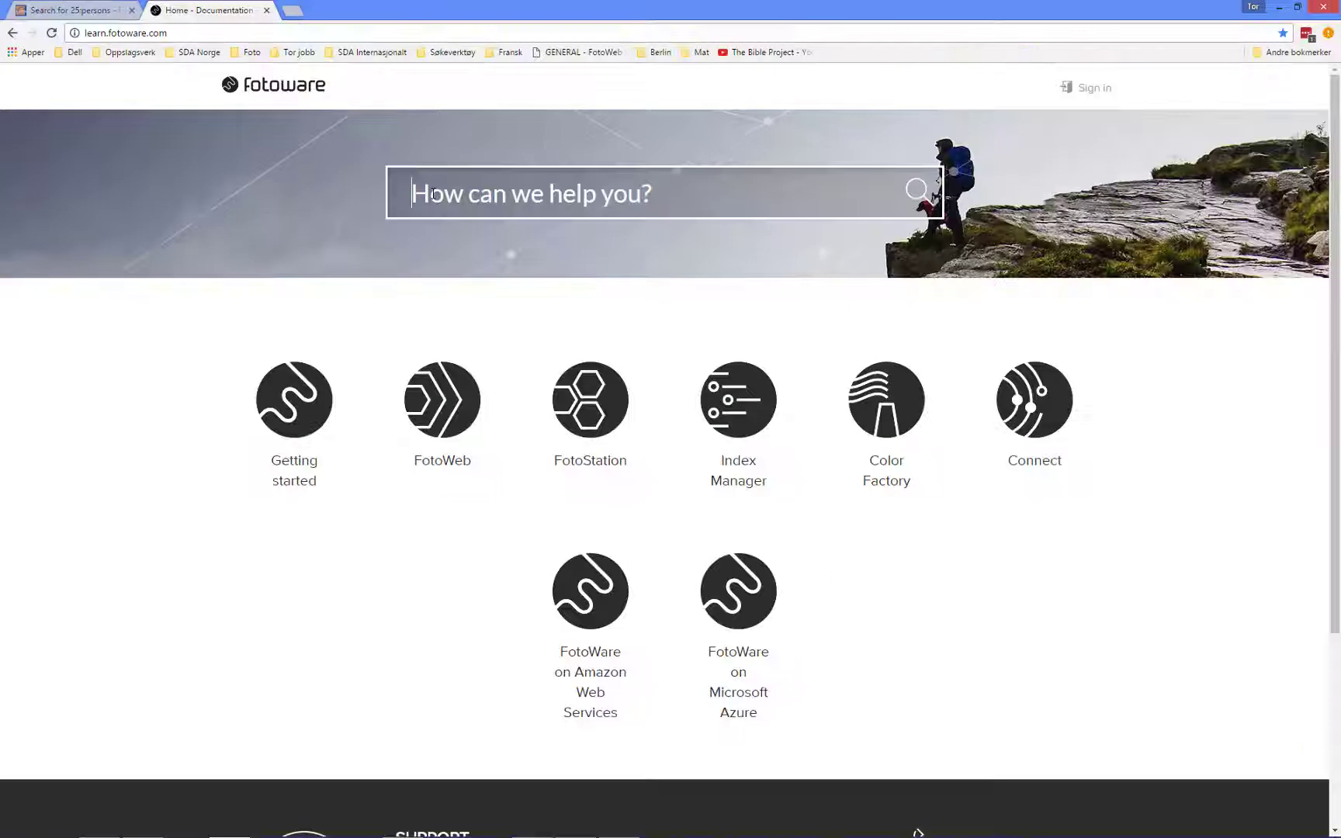
pyautogui.click(640, 297)
pyautogui.write('Searc')
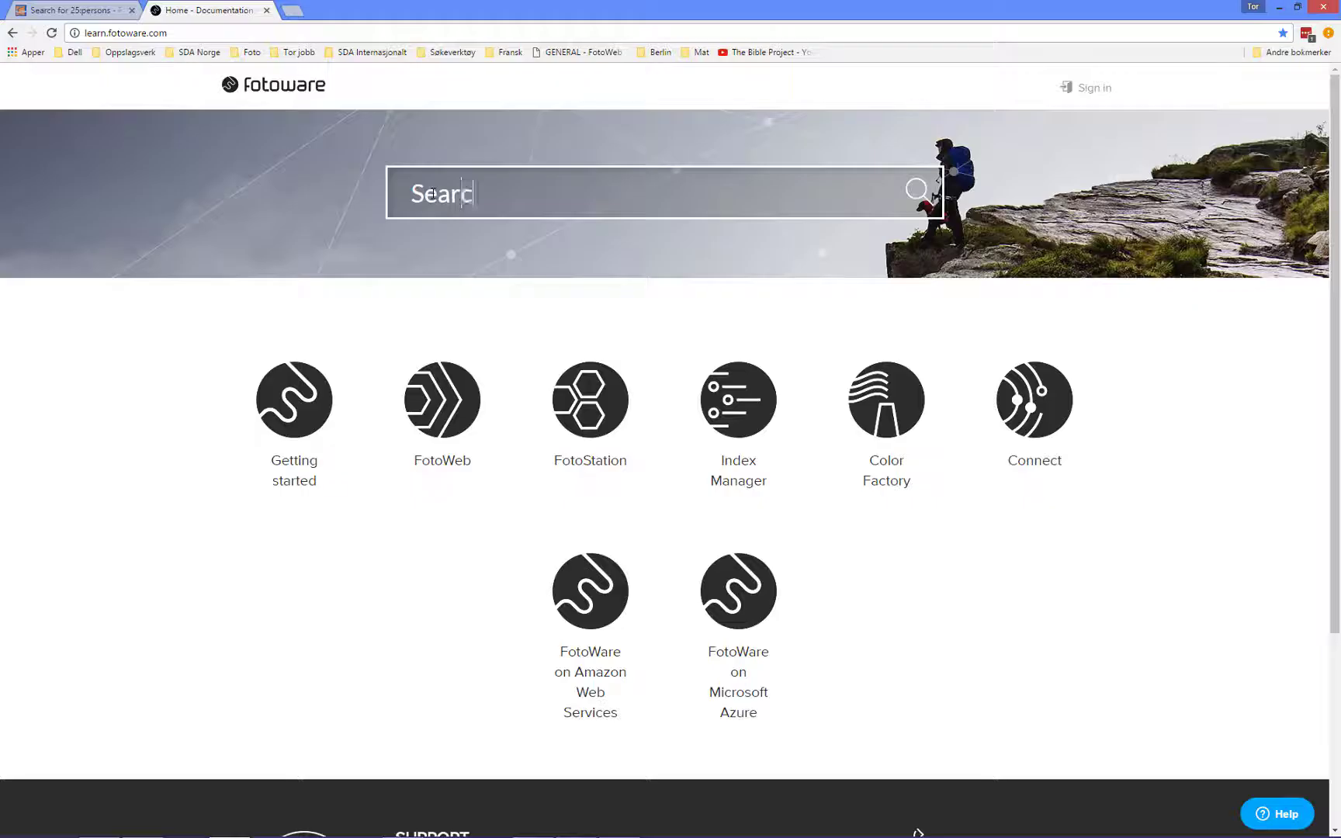